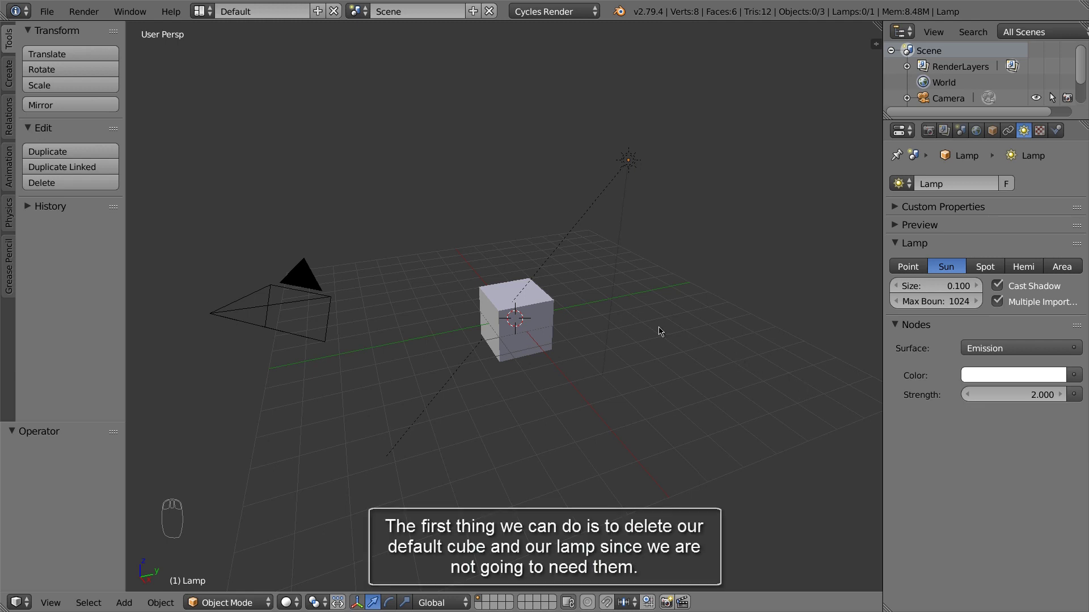
- Delete the default cube and the lamp from the scene
{"action": "right_click", "coordinate": [549, 309]}
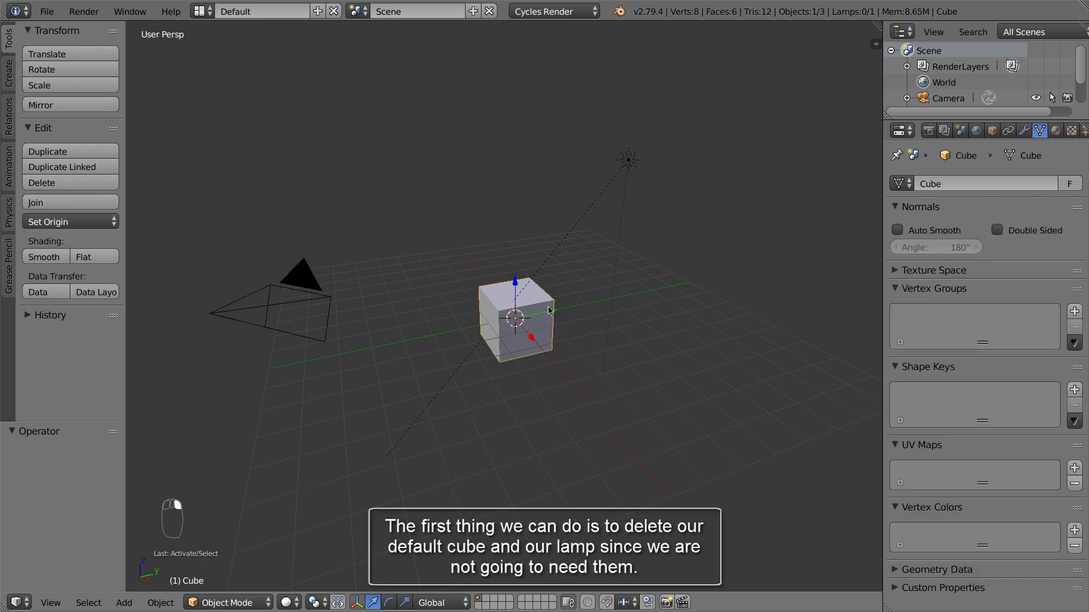
{"action": "key", "text": "x"}
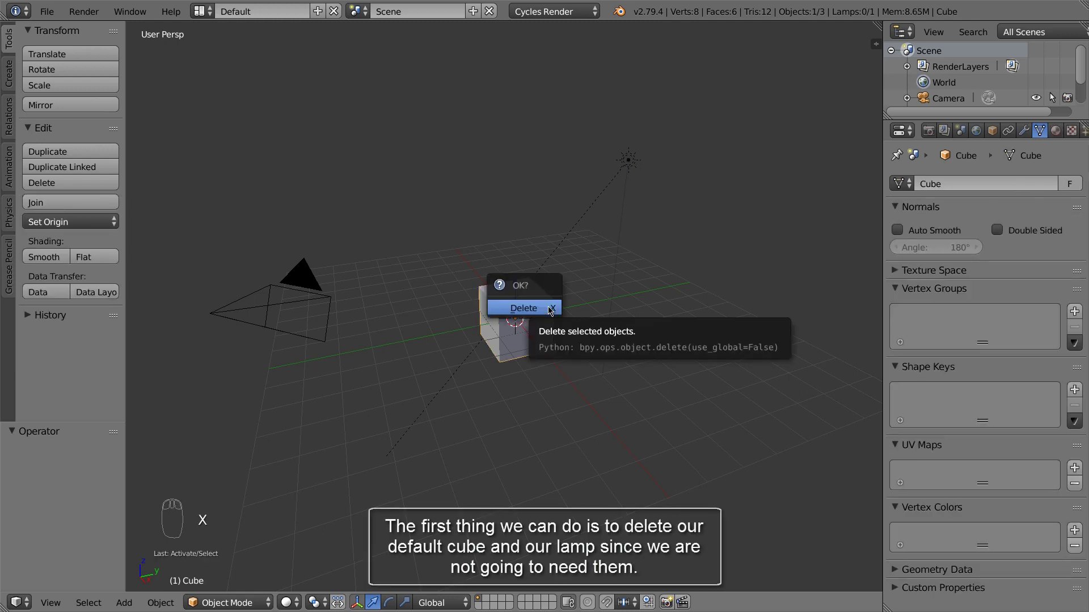
{"action": "left_click", "coordinate": [549, 310]}
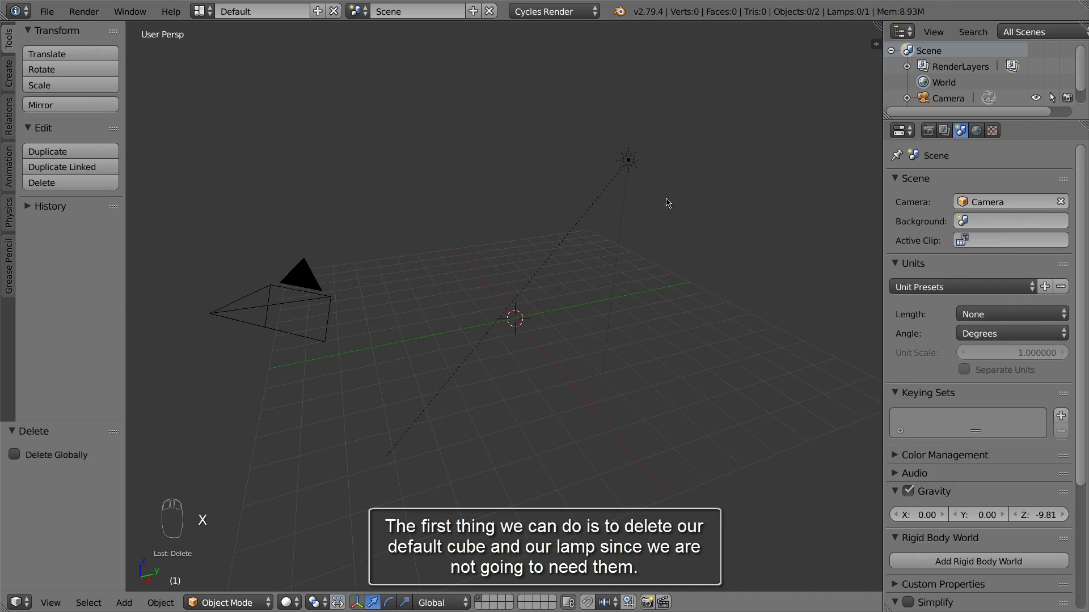
{"action": "right_click", "coordinate": [630, 160]}
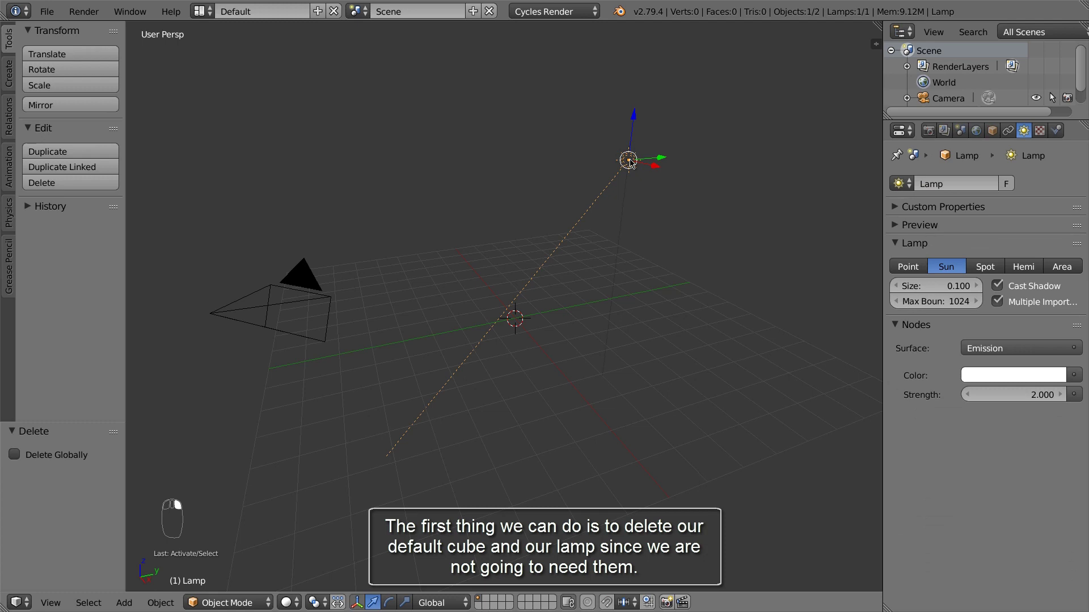
{"action": "key", "text": "x"}
{"action": "left_click", "coordinate": [631, 163]}
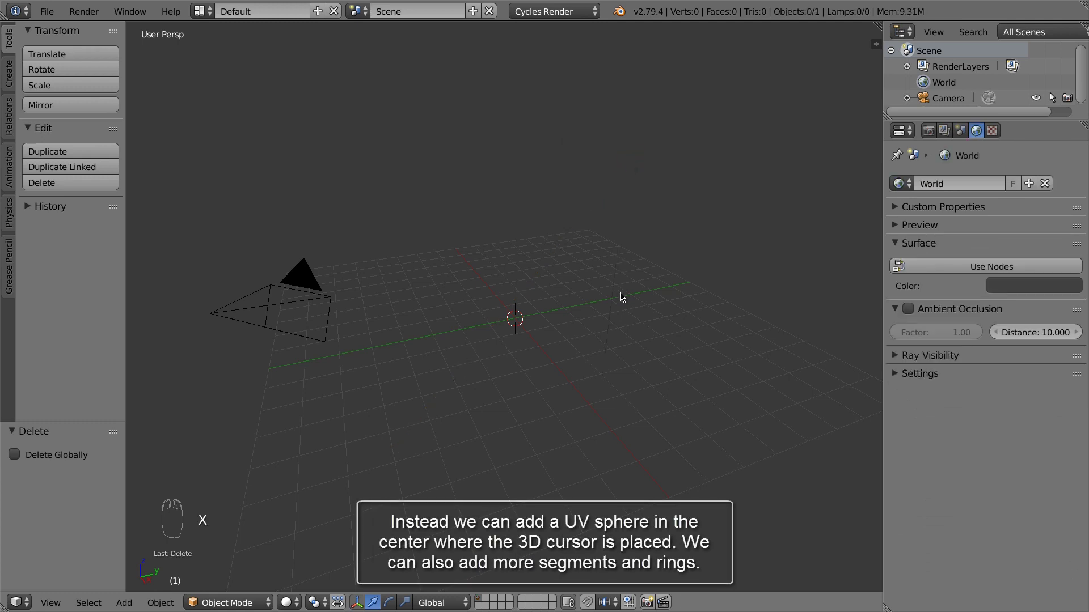
- Add a UV sphere at the 3D cursor and set its segments to 44
{"action": "key", "text": "shift+a"}
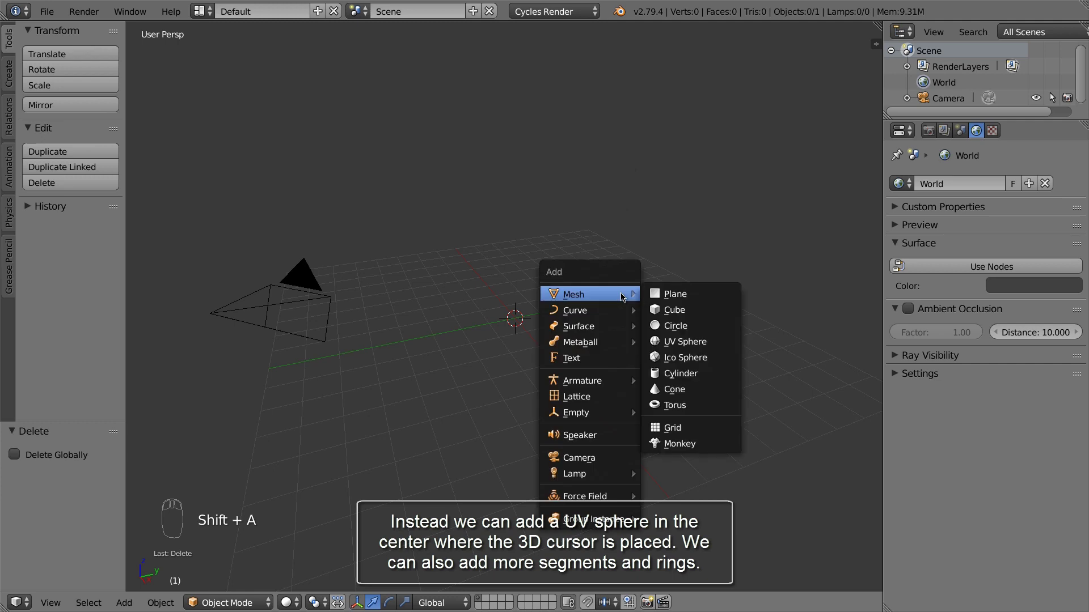
{"action": "left_click", "coordinate": [681, 342]}
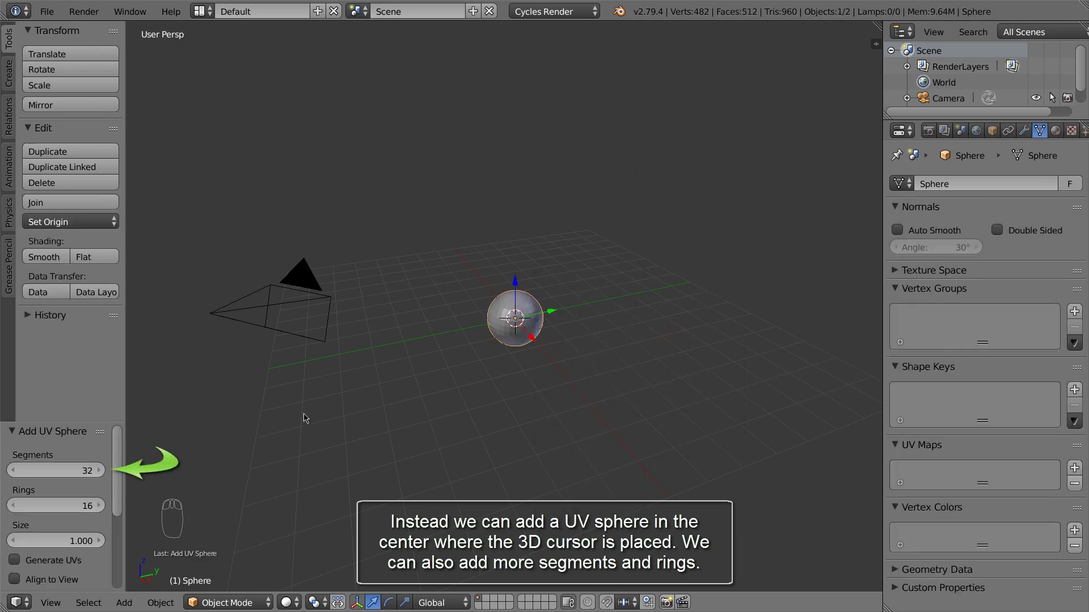
{"action": "left_click", "coordinate": [95, 473]}
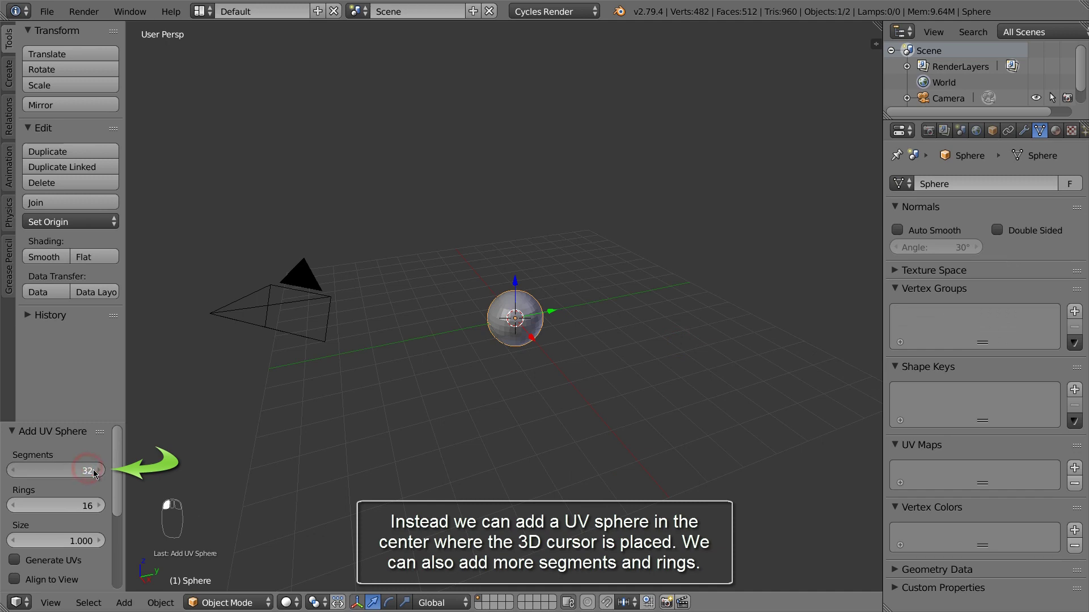
{"action": "type", "text": "44"}
{"action": "key", "text": "Return"}
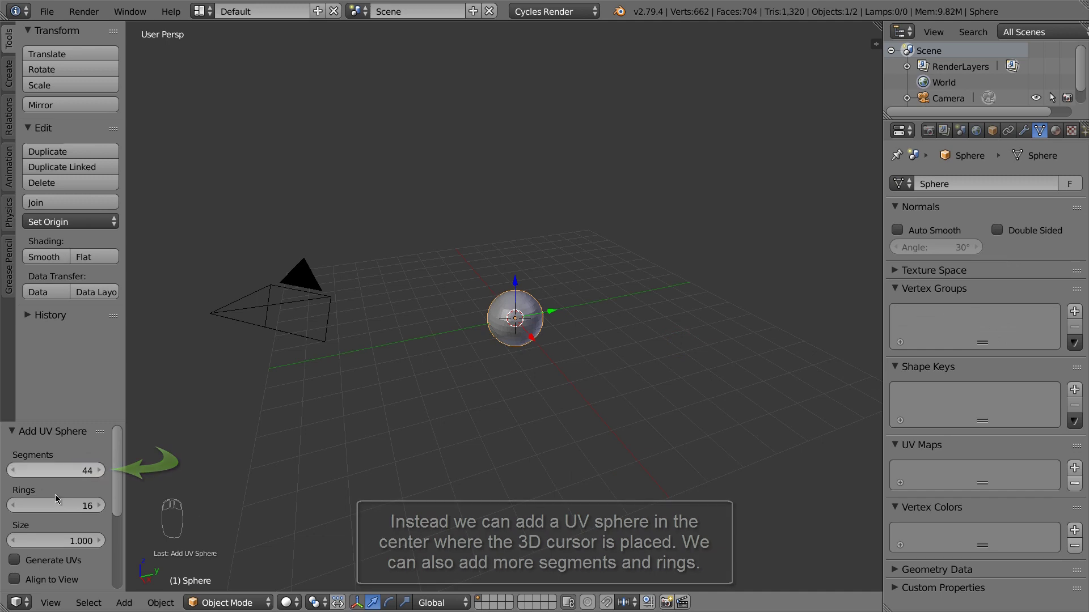
- Raise the UV sphere's rings to 30 and shade it smooth
{"action": "left_click", "coordinate": [99, 505]}
{"action": "left_click", "coordinate": [99, 505]}
{"action": "left_click", "coordinate": [99, 505]}
{"action": "left_click", "coordinate": [99, 506]}
{"action": "left_click", "coordinate": [99, 506]}
{"action": "left_click", "coordinate": [99, 505]}
{"action": "left_click", "coordinate": [99, 505]}
{"action": "left_click", "coordinate": [100, 506]}
{"action": "left_click", "coordinate": [99, 506]}
{"action": "left_click", "coordinate": [99, 505]}
{"action": "left_click", "coordinate": [99, 506]}
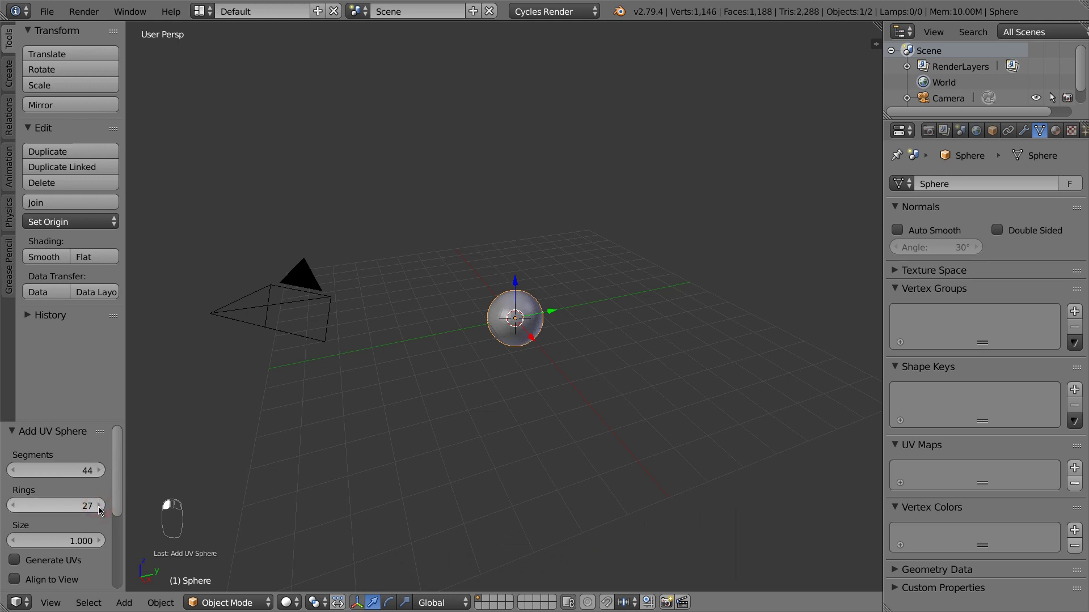
{"action": "left_click", "coordinate": [100, 505]}
{"action": "left_click", "coordinate": [99, 505]}
{"action": "left_click", "coordinate": [99, 505]}
{"action": "left_click", "coordinate": [53, 257]}
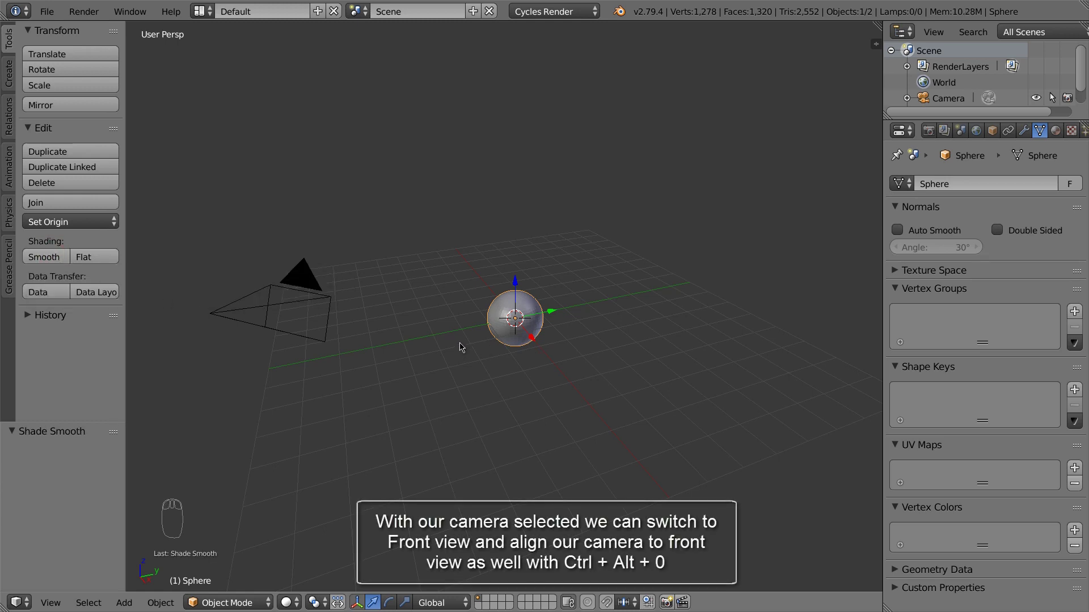
- Align the camera to the front view of the sphere
{"action": "right_click", "coordinate": [332, 318]}
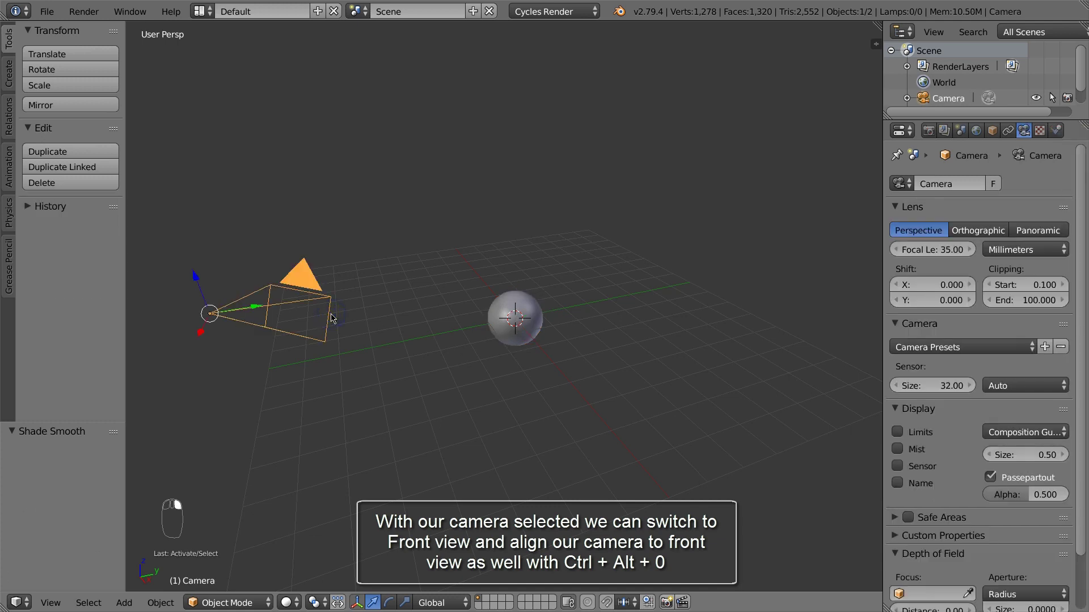
{"action": "key", "text": "KP_1"}
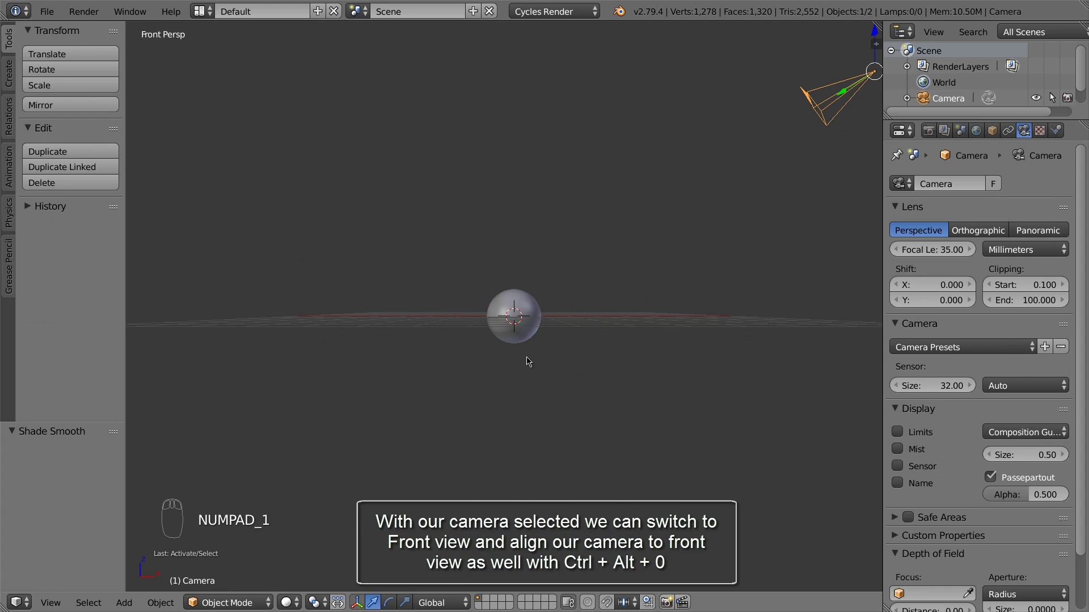
{"action": "key", "text": "ctrl+alt+KP_0"}
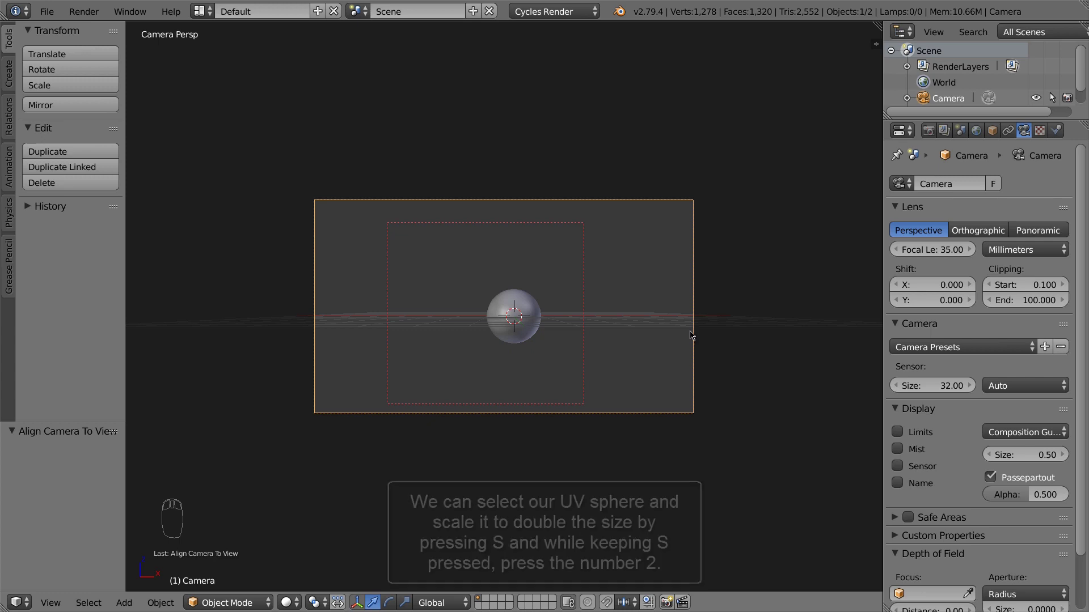
- Show the object's transform values and scale the sphere by a factor of 2 in Object Mode
{"action": "right_click", "coordinate": [524, 307]}
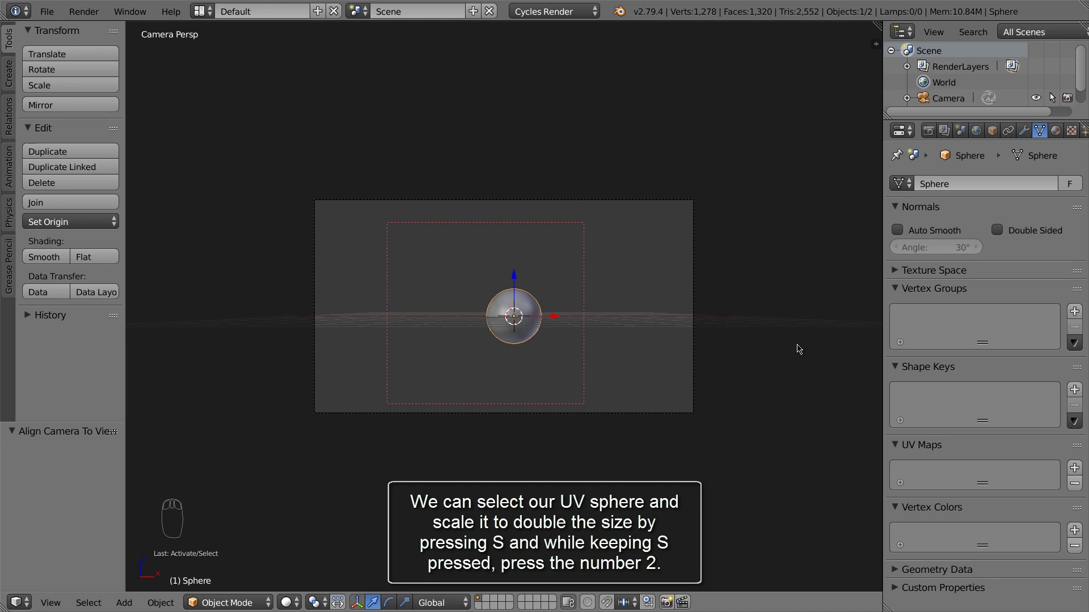
{"action": "key", "text": "n"}
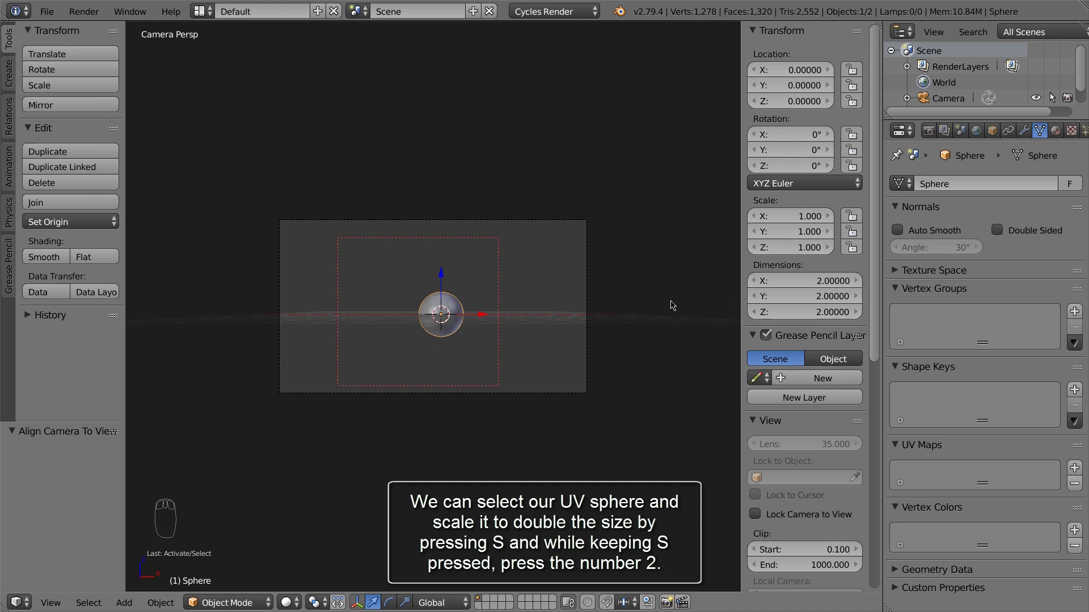
{"action": "key", "text": "s"}
{"action": "key", "text": "2"}
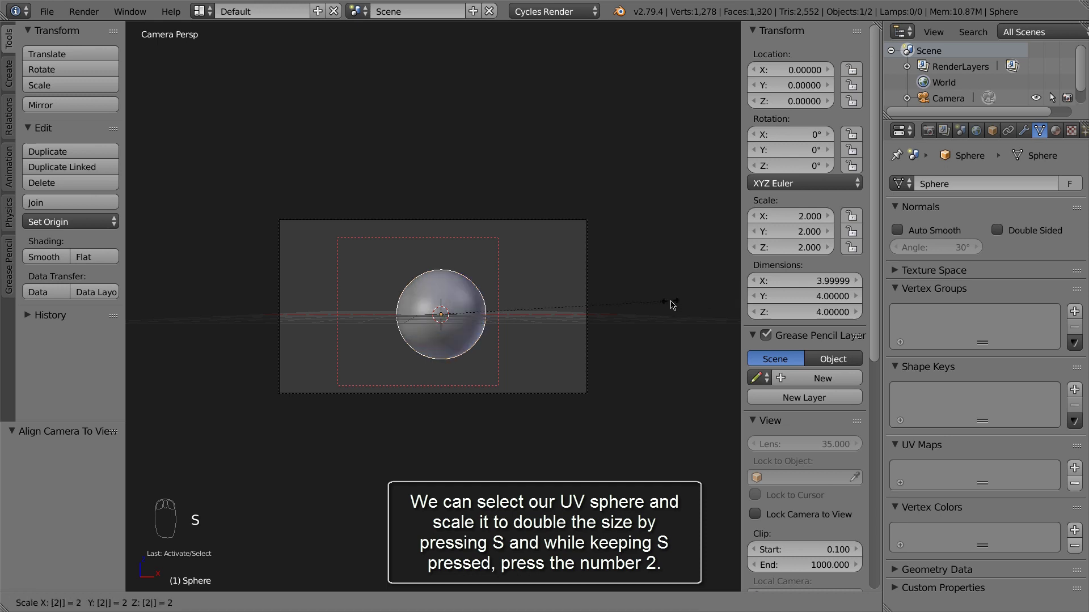
{"action": "key", "text": "Return"}
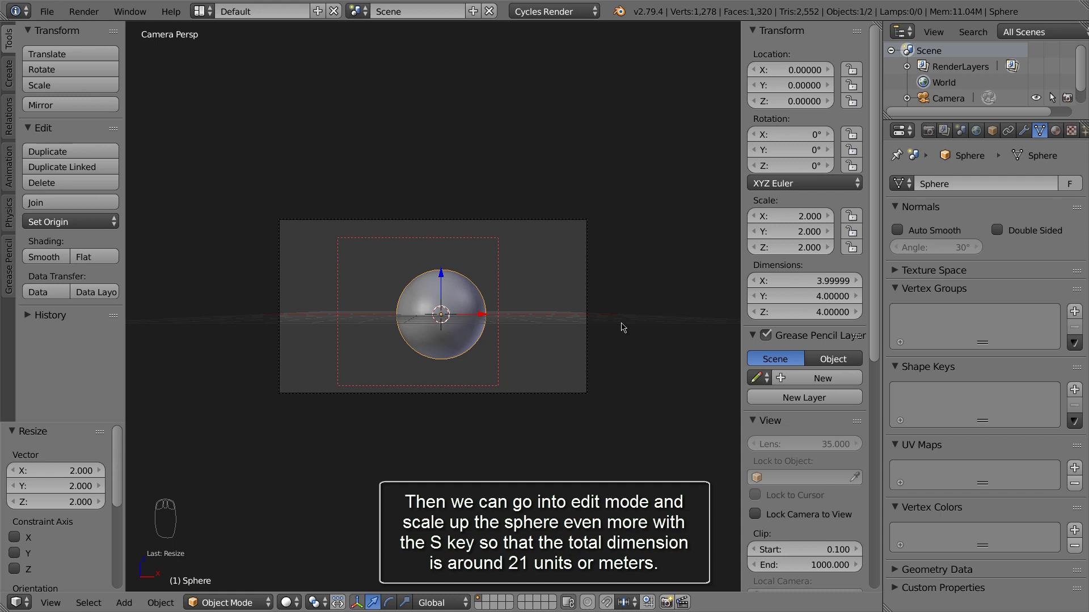
- Scale the sphere's entire mesh up by about 2.37 in Edit Mode
{"action": "key", "text": "Tab"}
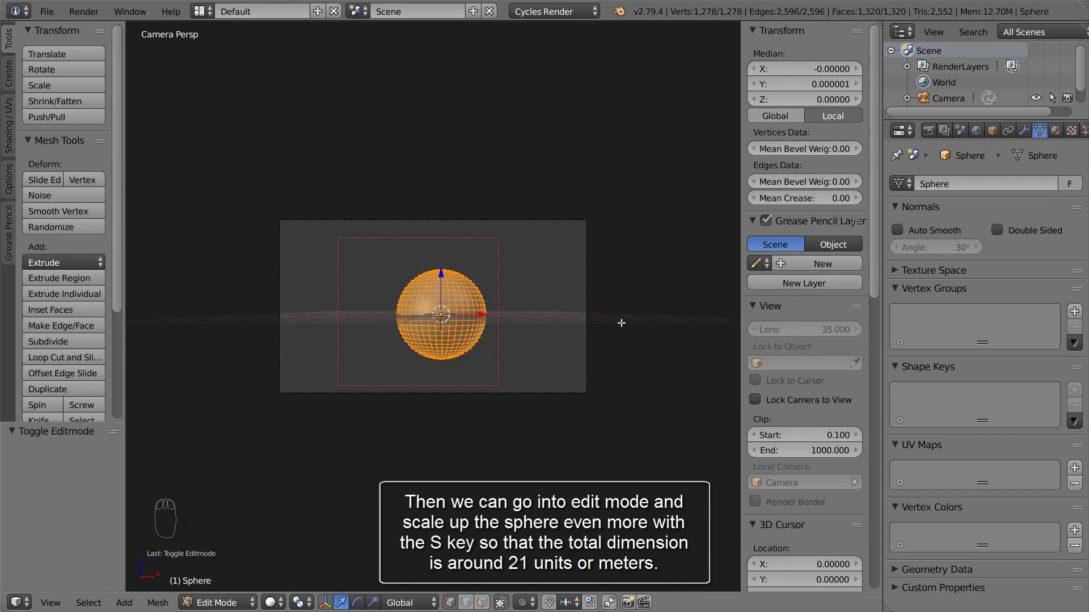
{"action": "key", "text": "s"}
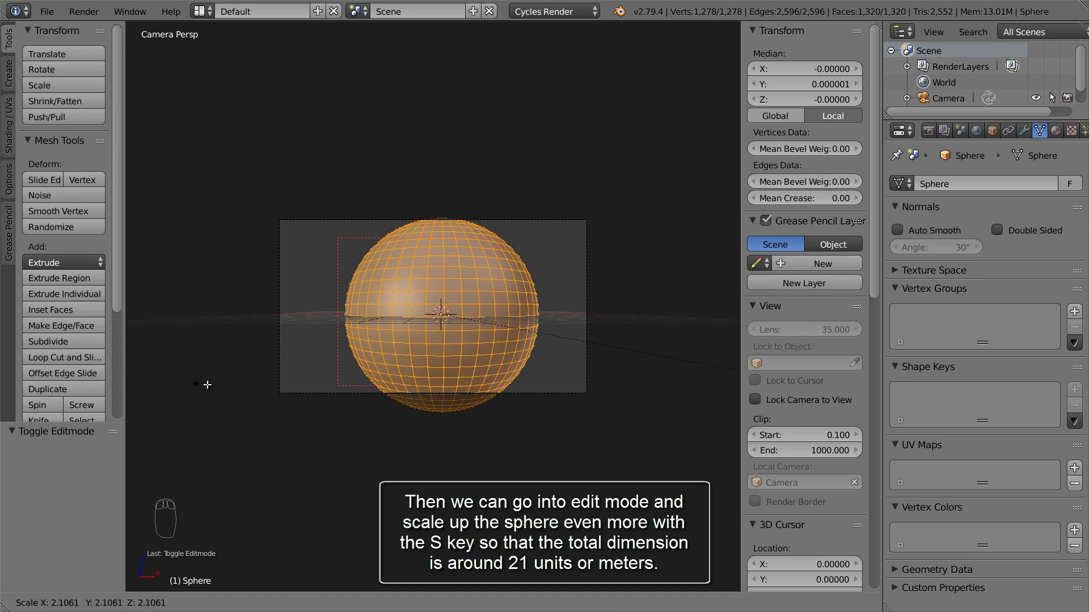
{"action": "left_click", "coordinate": [249, 391]}
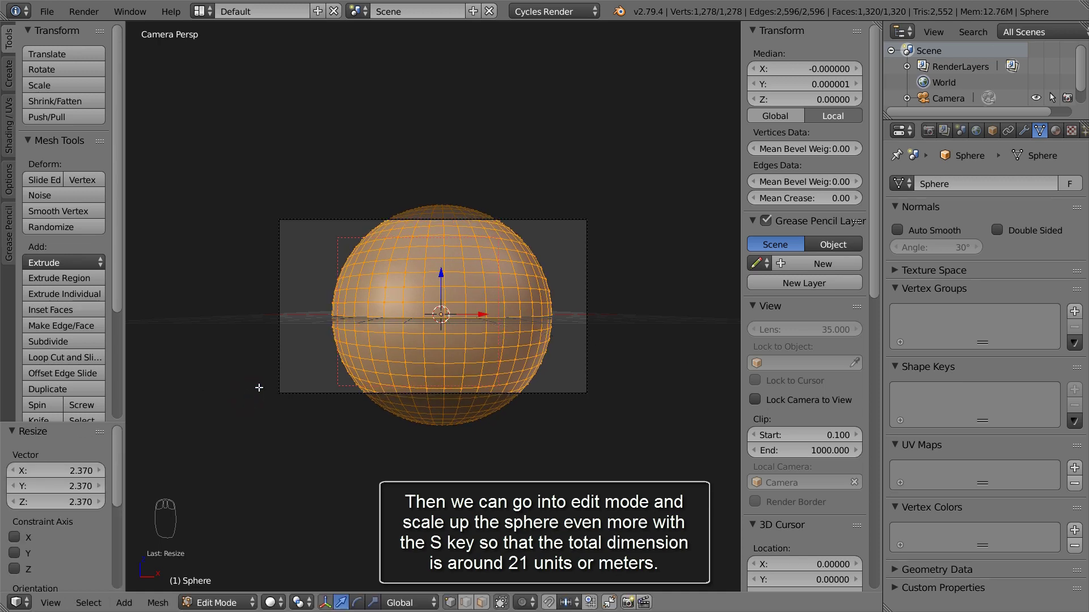
- From an orthographic top view, enlarge the sphere's mesh in Edit Mode to about 22.15 units across and return to Object Mode
{"action": "key", "text": "KP_7"}
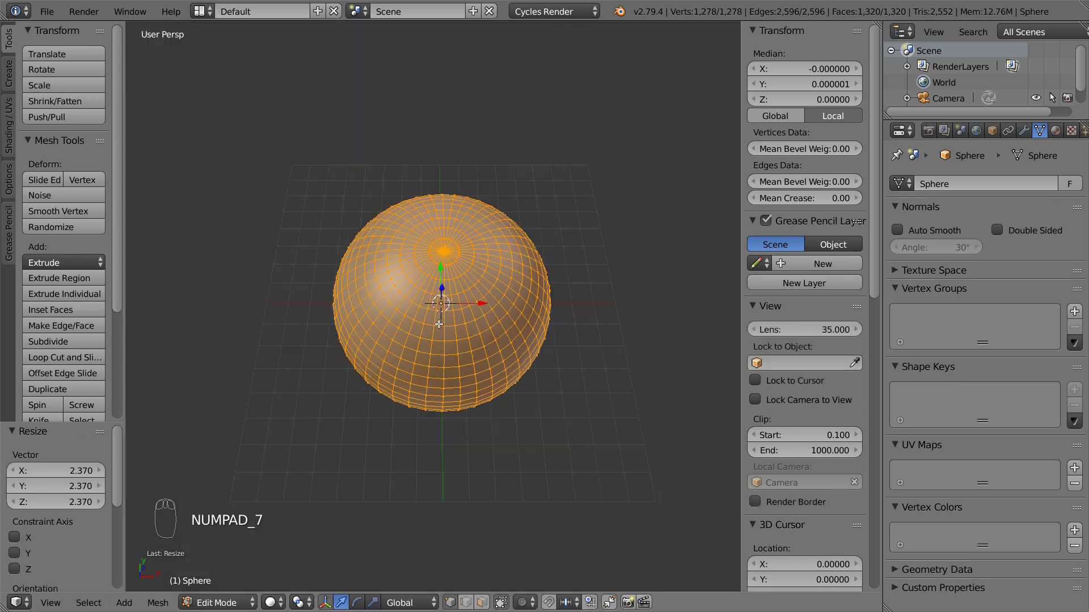
{"action": "key", "text": "KP_5"}
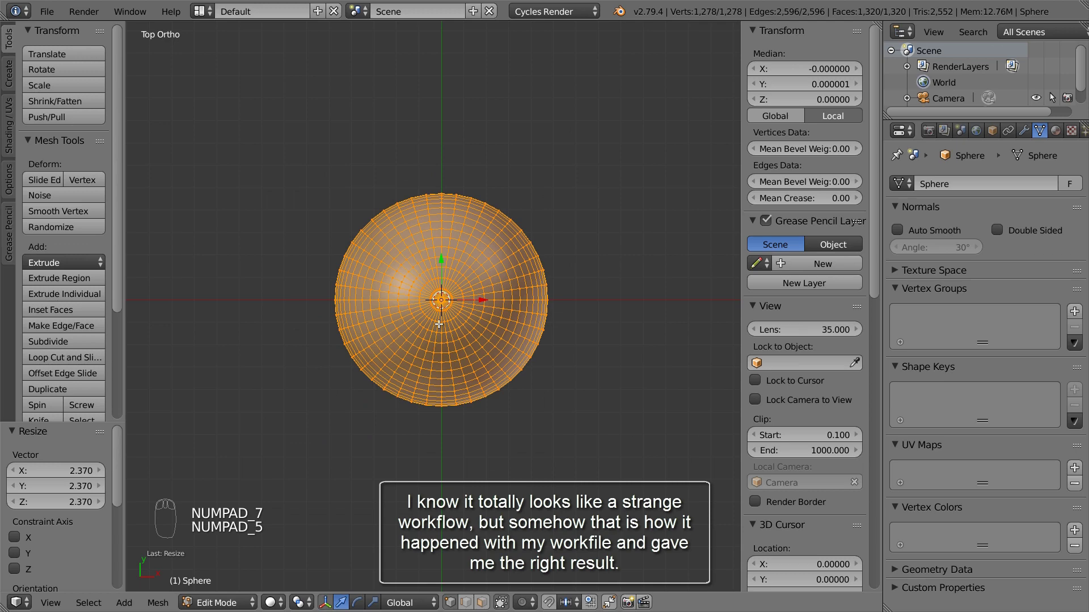
{"action": "scroll", "coordinate": [438, 324], "scroll_direction": "down", "scroll_amount": 8}
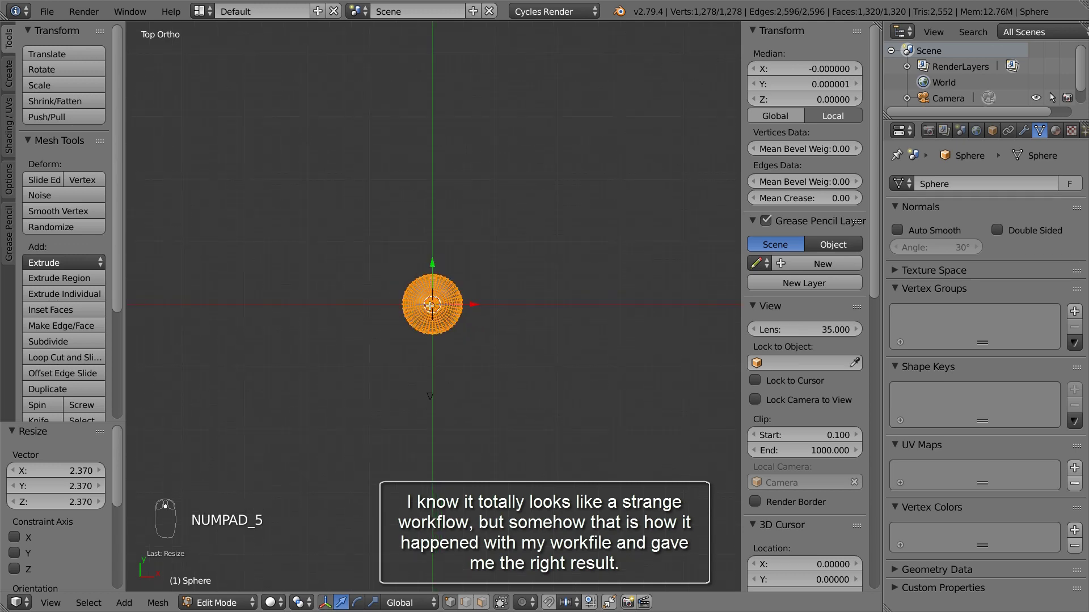
{"action": "key", "text": "Tab"}
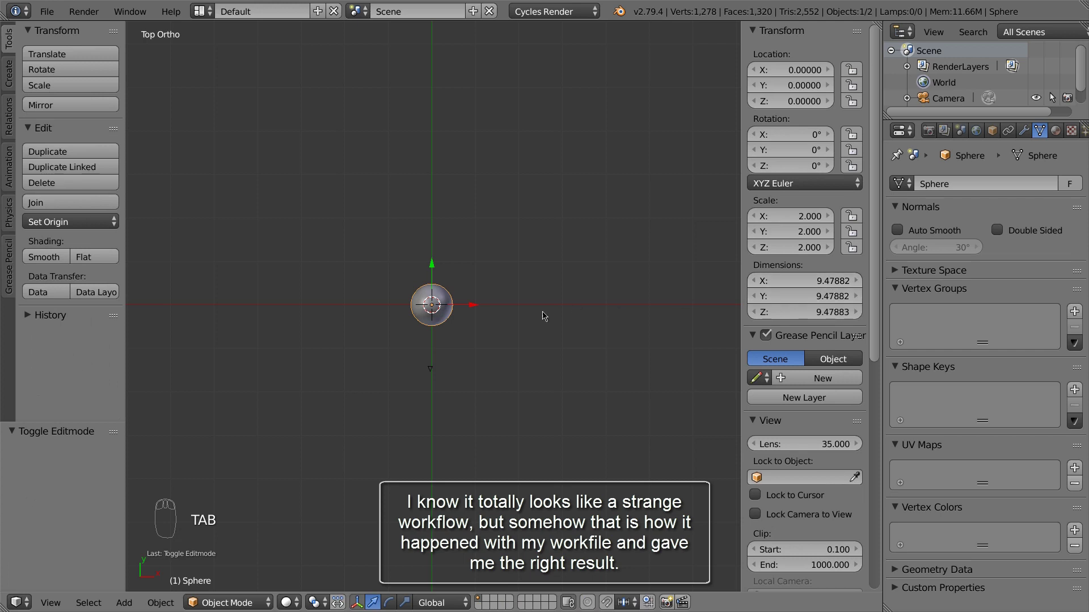
{"action": "key", "text": "Tab"}
{"action": "key", "text": "s"}
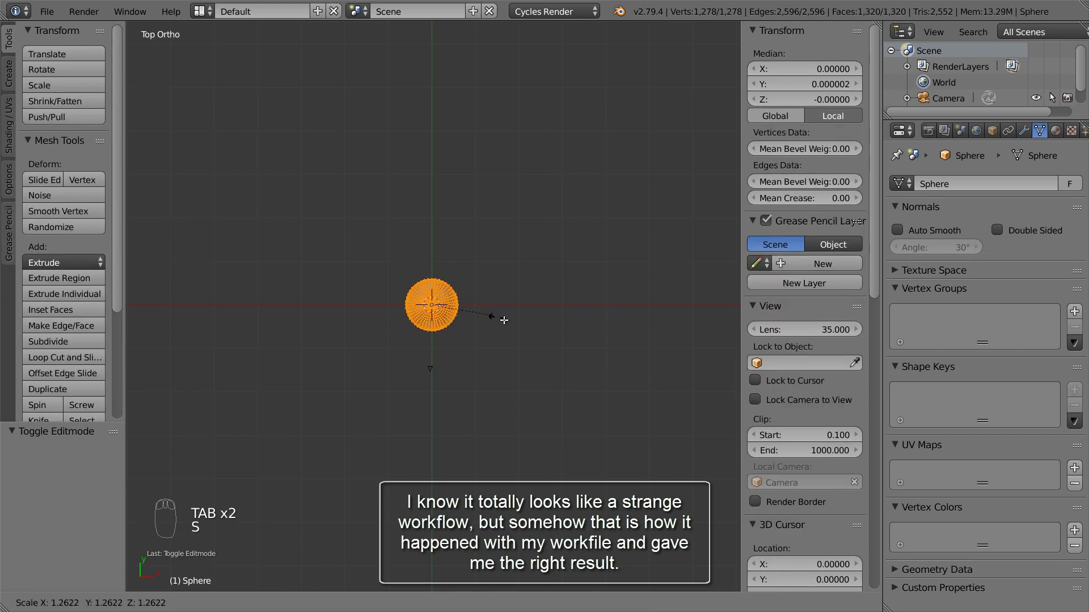
{"action": "left_click", "coordinate": [544, 340]}
{"action": "key", "text": "Tab"}
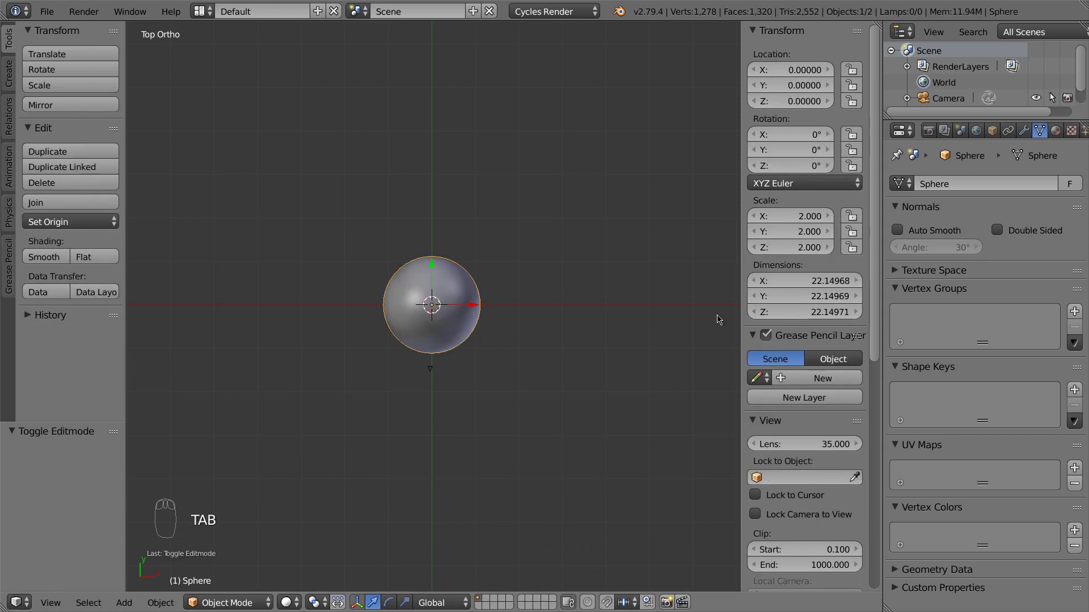
- Scale the sphere's mesh down by about 0.935 in Edit Mode, to dimensions of about 20.72 units, and return to Object Mode
{"action": "key", "text": "Tab"}
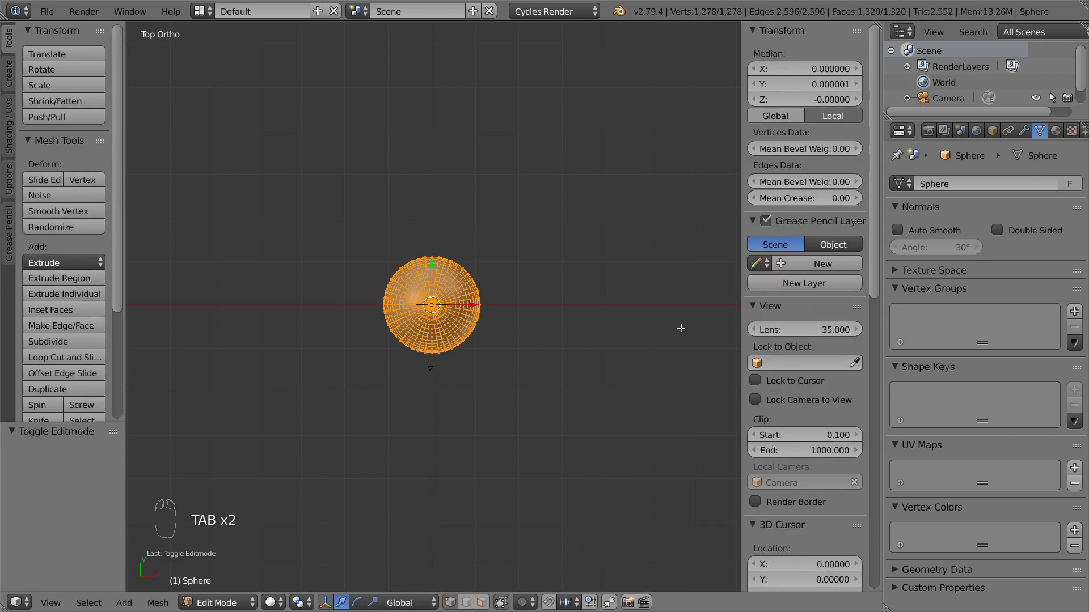
{"action": "key", "text": "s"}
{"action": "left_click", "coordinate": [666, 324]}
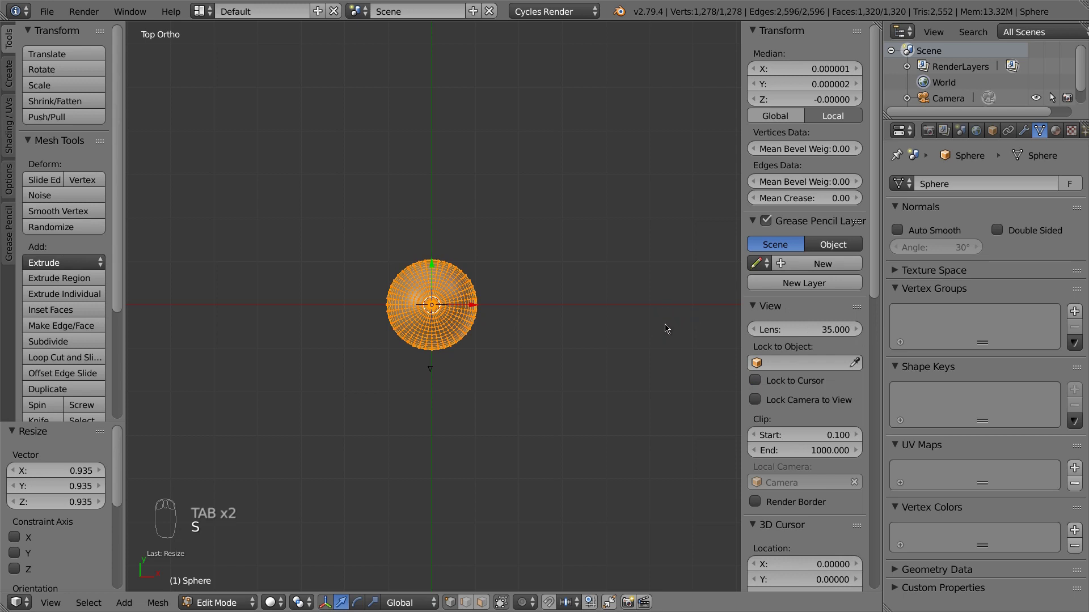
{"action": "key", "text": "Tab"}
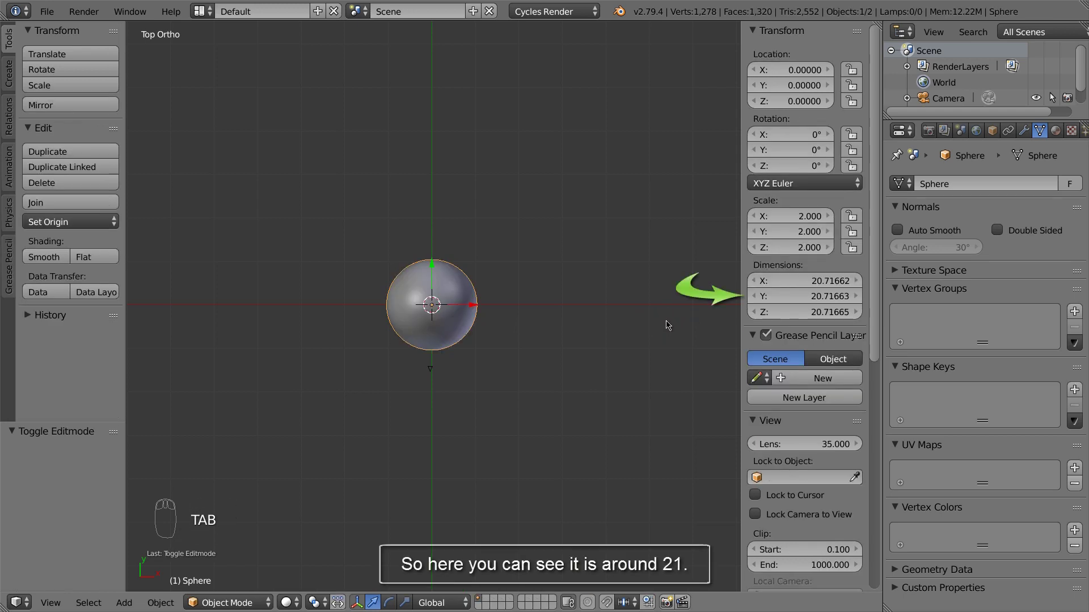
- Move the camera about 6.94 units along the Y axis, deeper inside the big sphere, to about Y -8.33, and check it from the front
{"action": "middle_click_drag", "start_coordinate": [536, 334], "coordinate": [585, 313]}
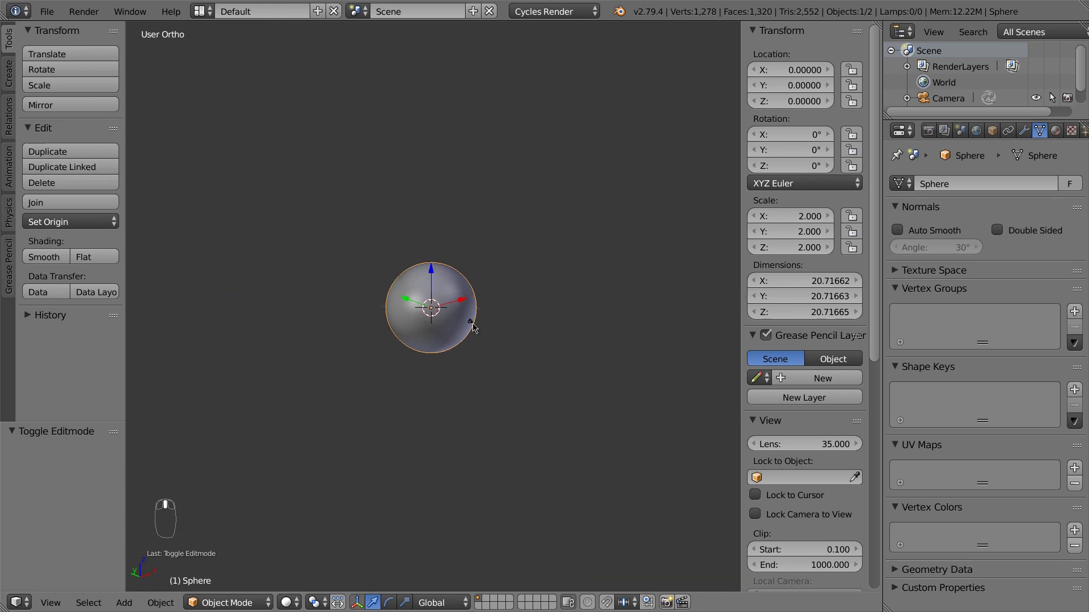
{"action": "right_click", "coordinate": [473, 324]}
{"action": "scroll", "coordinate": [465, 321], "scroll_direction": "up", "scroll_amount": 7}
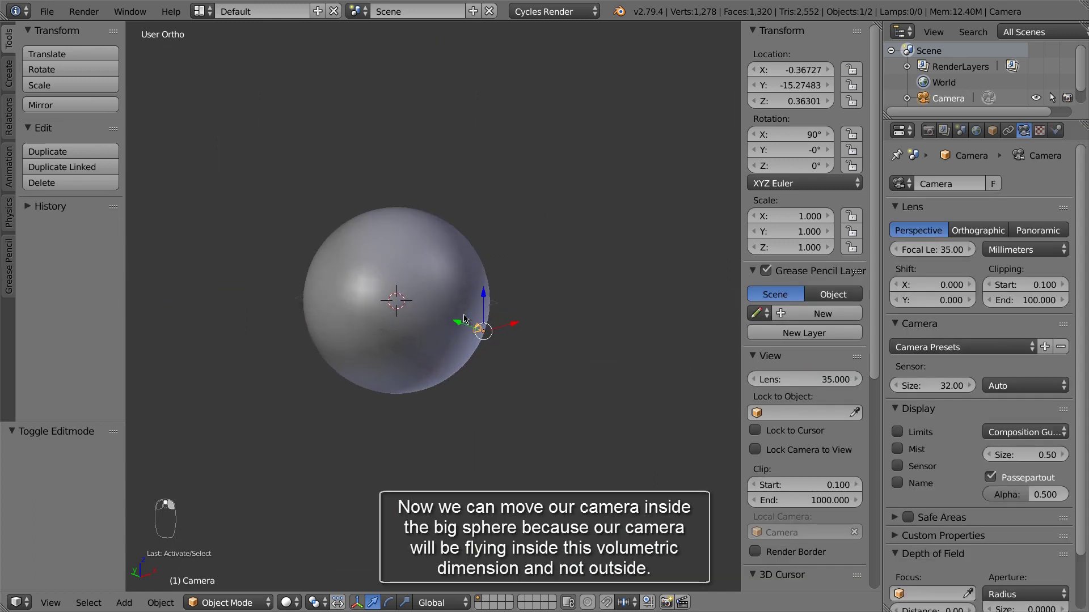
{"action": "middle_click_drag", "start_coordinate": [464, 318], "coordinate": [548, 332], "text": "shift"}
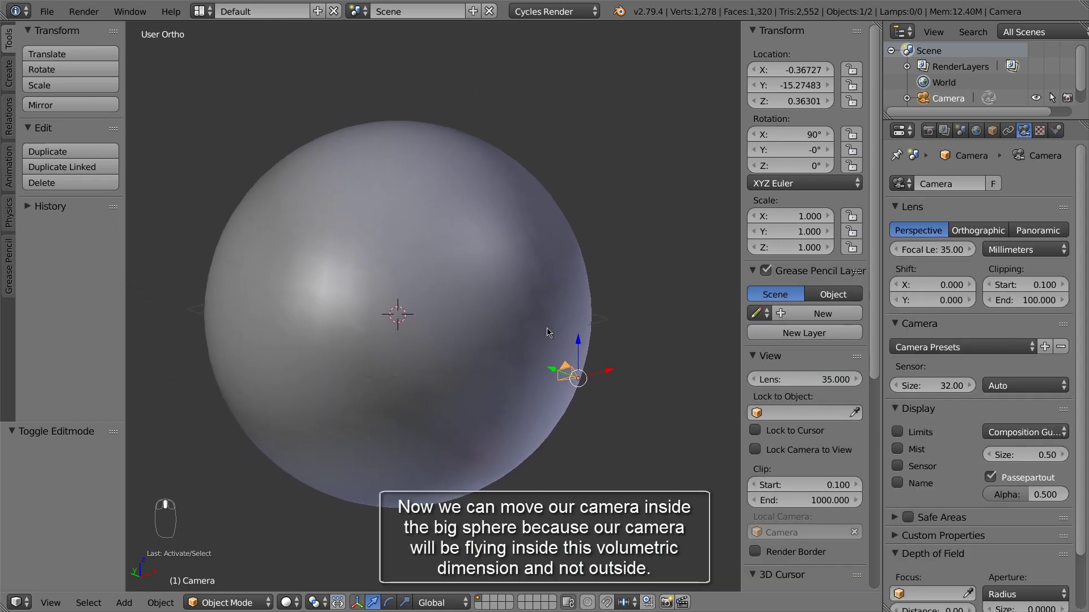
{"action": "left_click_drag", "start_coordinate": [552, 369], "coordinate": [468, 346]}
{"action": "middle_click_drag", "start_coordinate": [509, 350], "coordinate": [501, 335]}
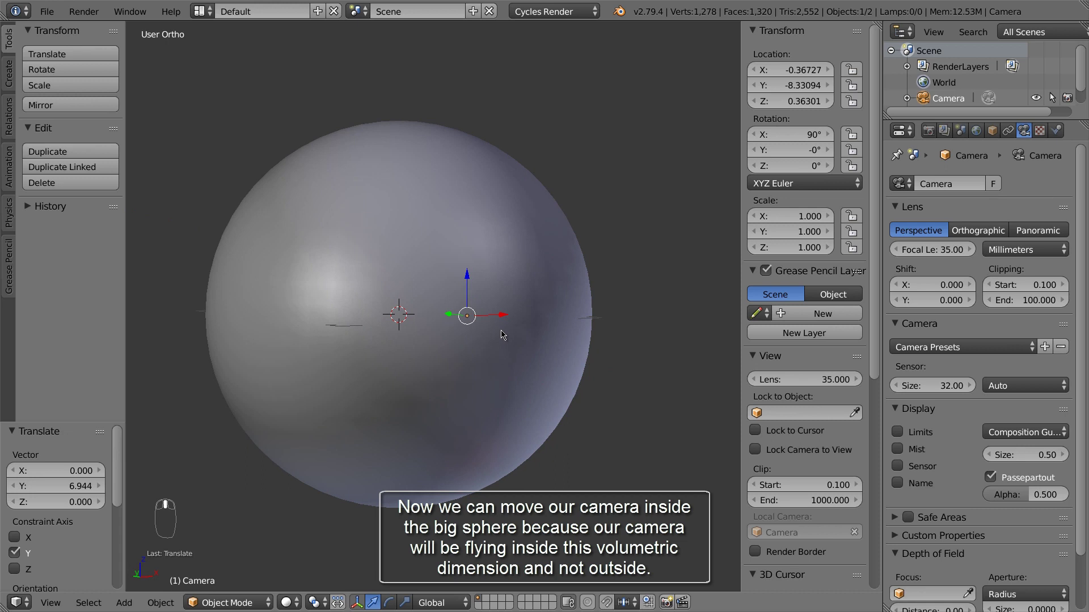
{"action": "key", "text": "KP_1"}
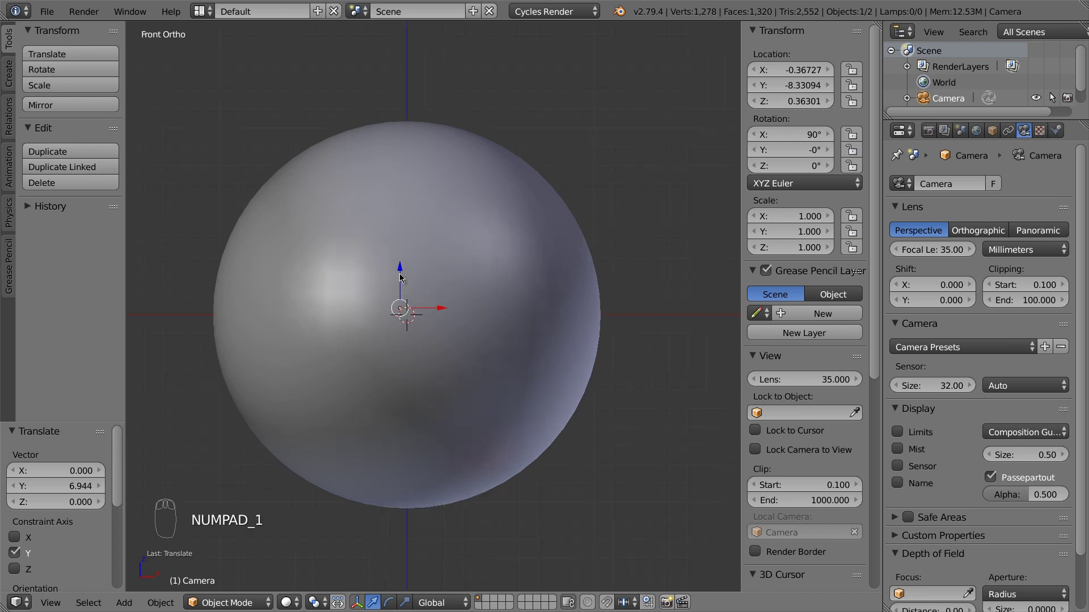
- Display the scene in wireframe and raise the camera about 0.243 units along the Z axis
{"action": "key", "text": "z"}
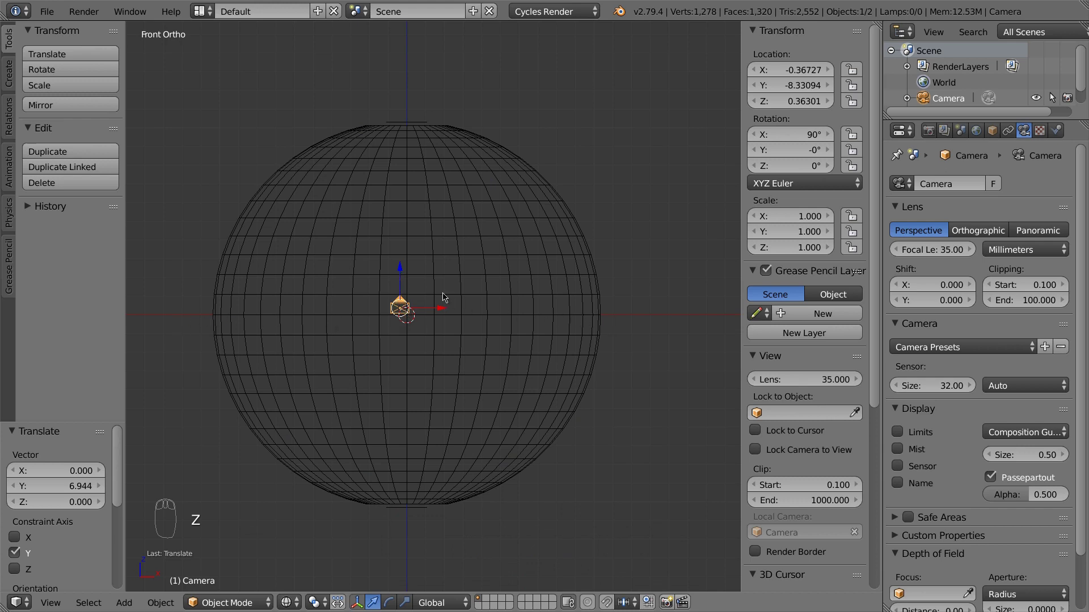
{"action": "left_click_drag", "start_coordinate": [400, 268], "coordinate": [400, 263]}
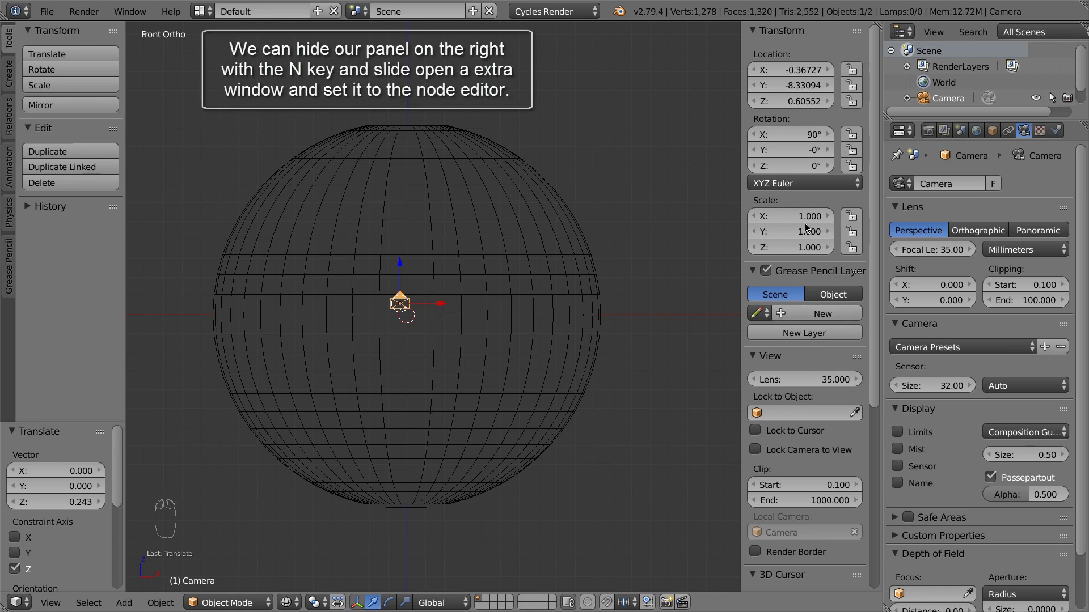
- Hide the 3D view's properties sidebar, split the 3D view vertically, and turn the larger new area into a Node Editor
{"action": "key", "text": "n"}
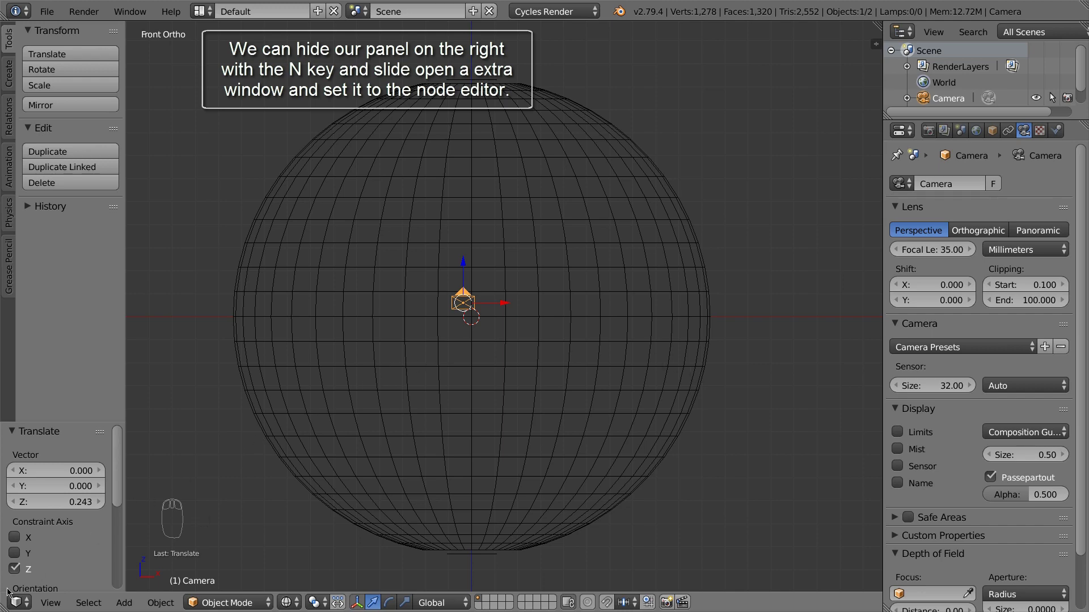
{"action": "left_click_drag", "start_coordinate": [3, 608], "coordinate": [587, 553]}
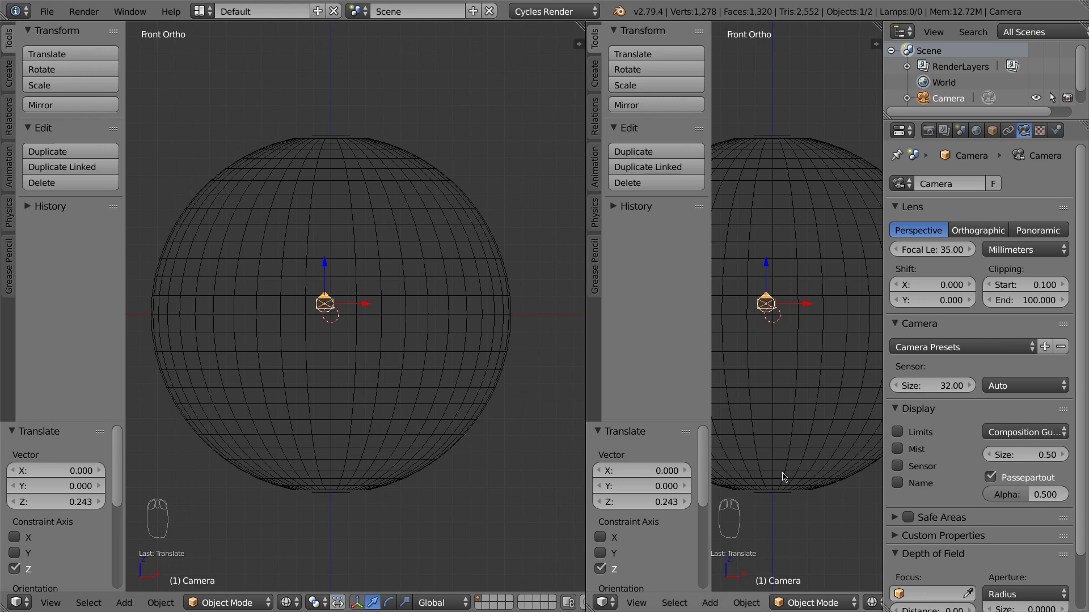
{"action": "left_click", "coordinate": [22, 602]}
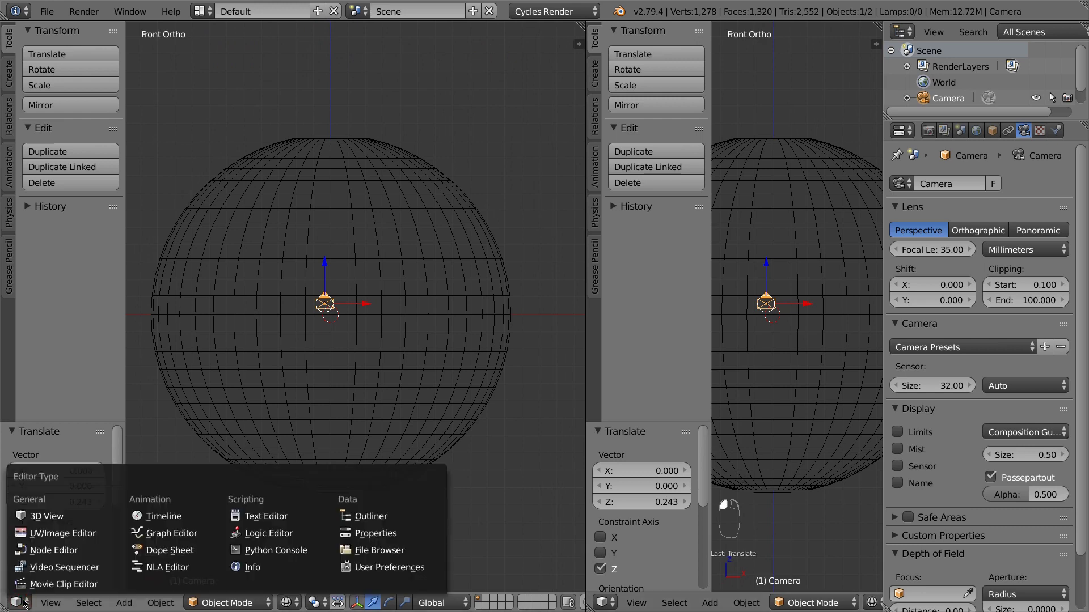
{"action": "left_click", "coordinate": [45, 550]}
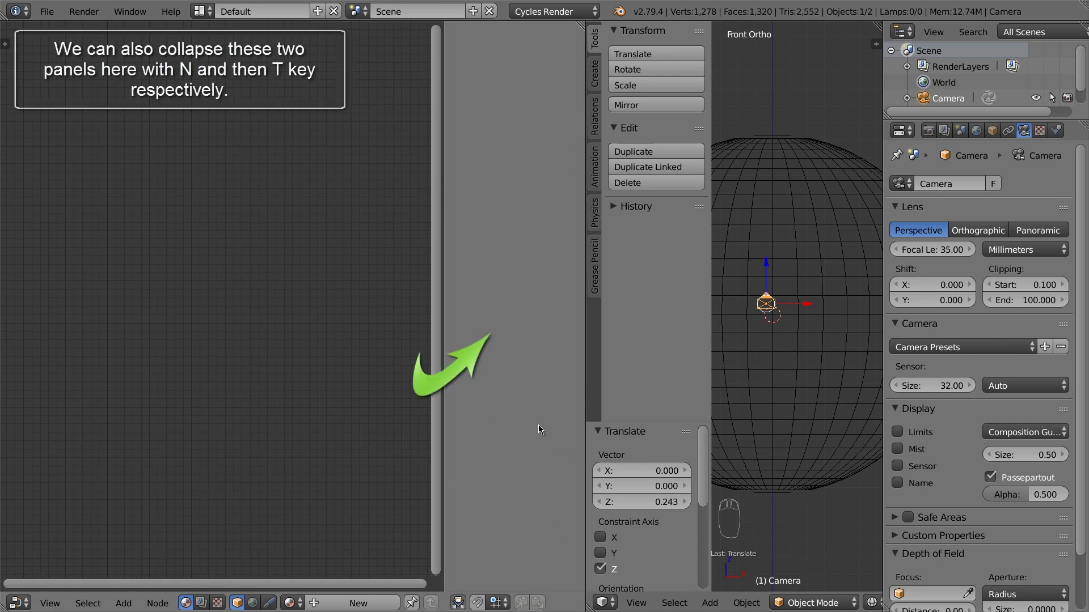
- Collapse the Node Editor's sidebar and the 3D view's tool shelf, and widen the Node Editor into the 3D view's space
{"action": "key", "text": "n"}
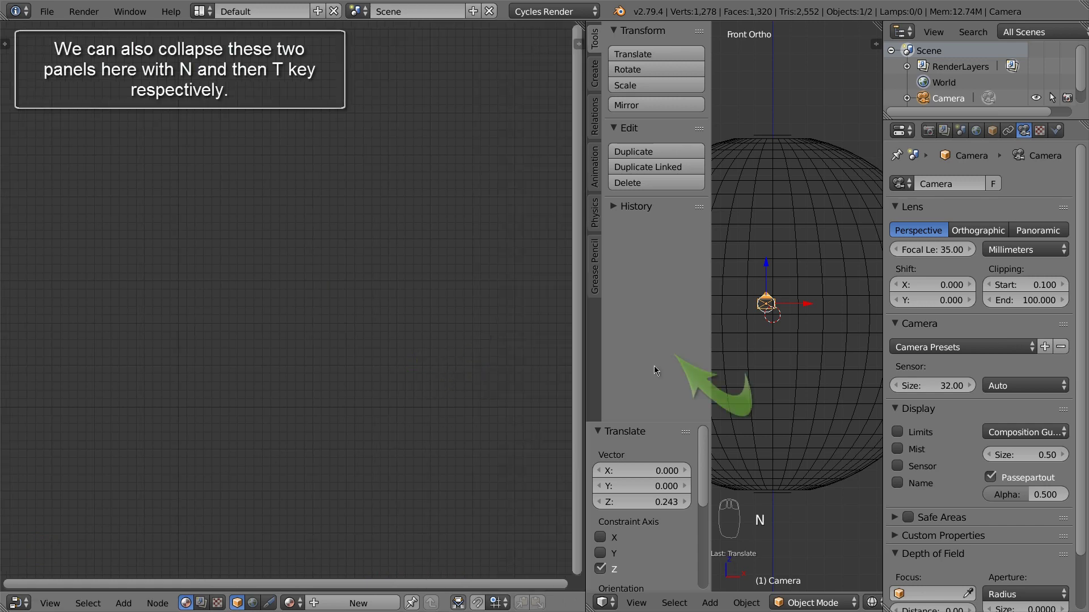
{"action": "key", "text": "t"}
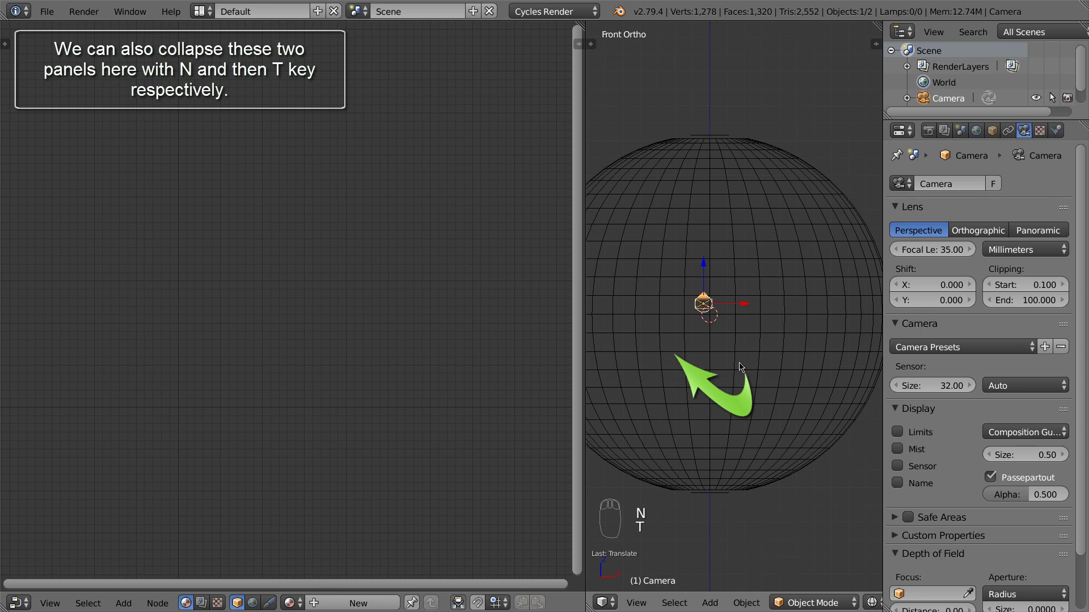
{"action": "left_click_drag", "start_coordinate": [585, 361], "coordinate": [731, 366]}
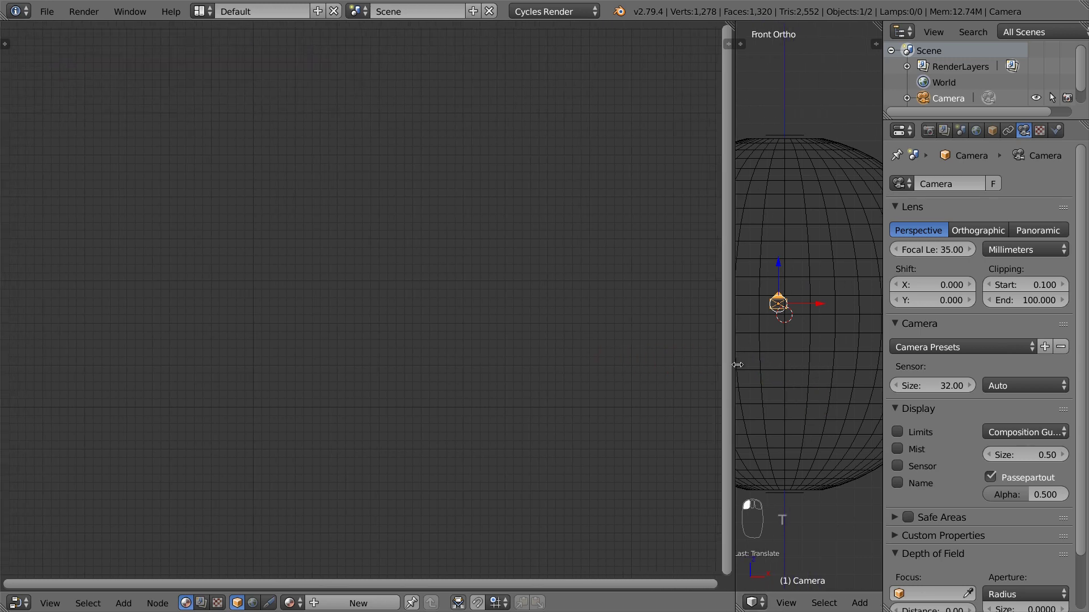
- Select the big sphere and add a new material to it
{"action": "right_click", "coordinate": [842, 341]}
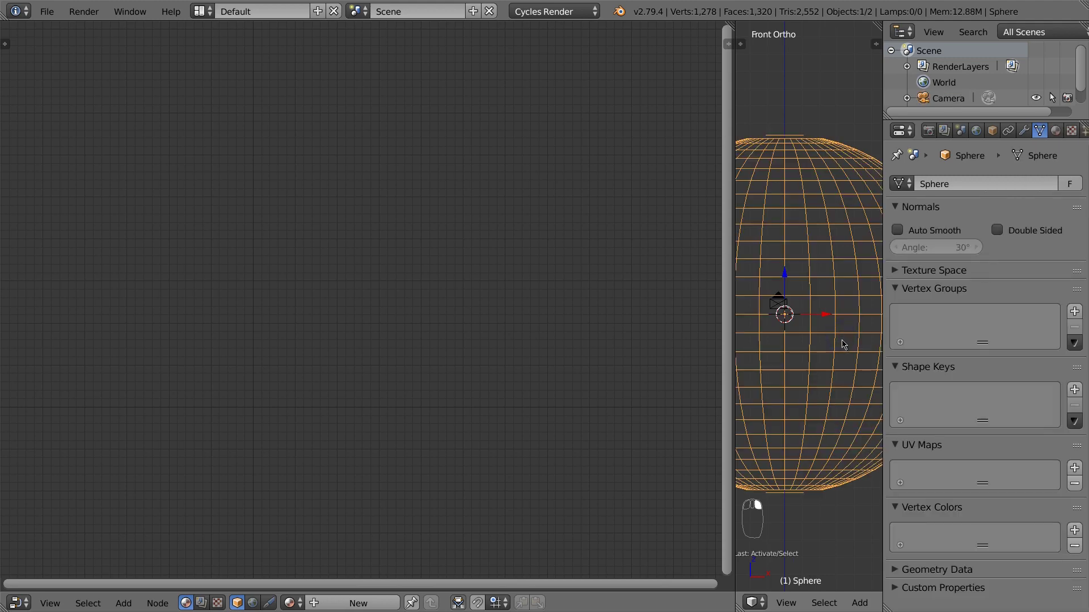
{"action": "left_click", "coordinate": [1055, 131]}
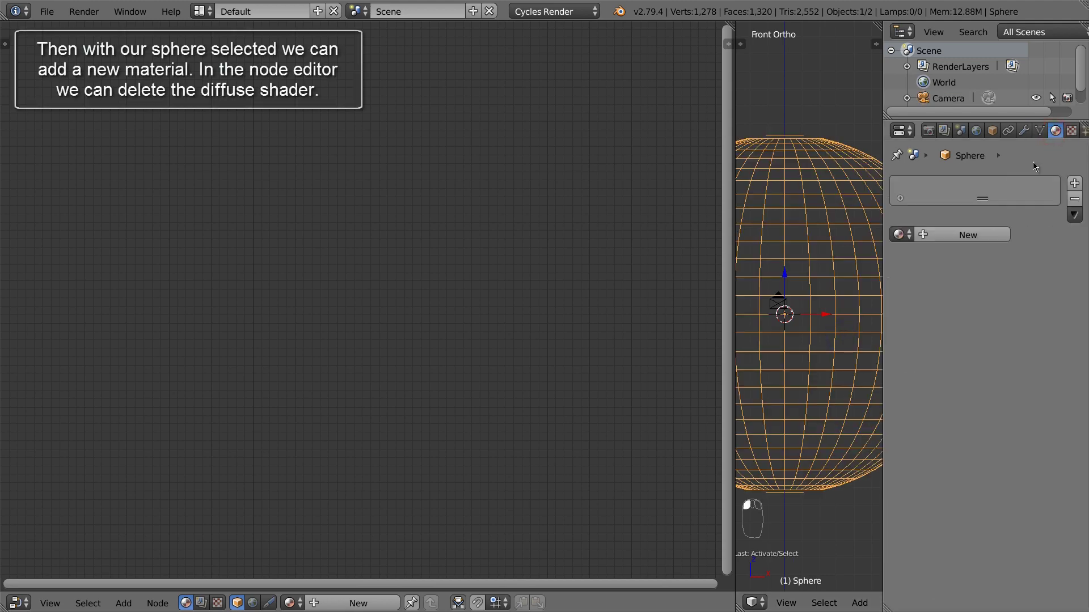
{"action": "left_click", "coordinate": [972, 235]}
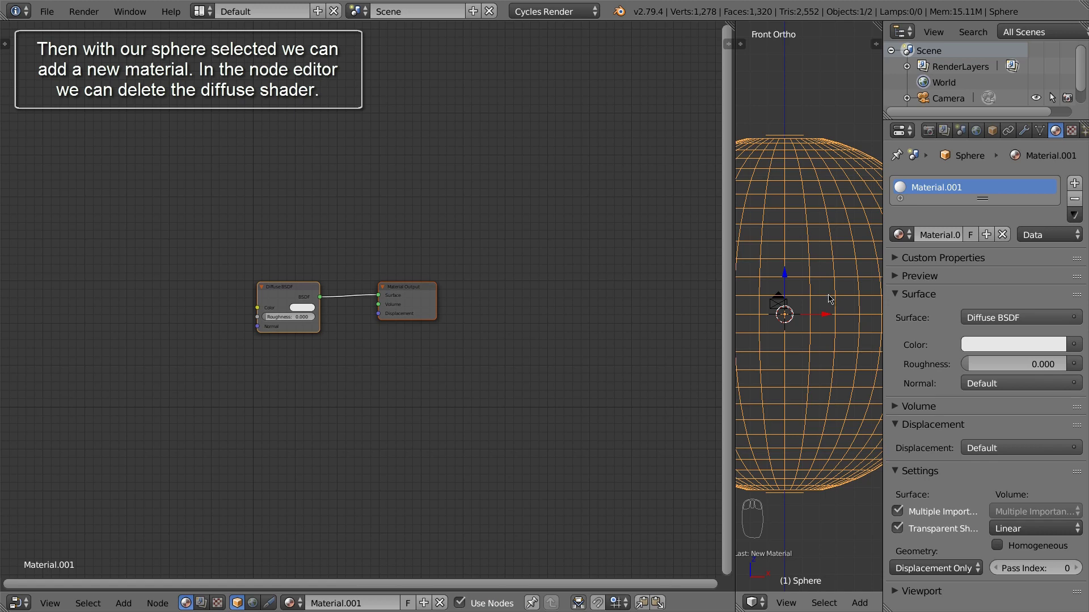
- Enlarge the Node Editor by narrowing the Properties area and the 3D view, and select only the Diffuse BSDF node
{"action": "middle_click_drag", "start_coordinate": [392, 365], "coordinate": [669, 355]}
{"action": "left_click_drag", "start_coordinate": [884, 346], "coordinate": [1062, 346]}
{"action": "left_click_drag", "start_coordinate": [734, 366], "coordinate": [906, 362]}
{"action": "middle_click_drag", "start_coordinate": [794, 352], "coordinate": [759, 345]}
{"action": "scroll", "coordinate": [717, 307], "scroll_direction": "up", "scroll_amount": 1}
{"action": "scroll", "coordinate": [716, 307], "scroll_direction": "up", "scroll_amount": 1}
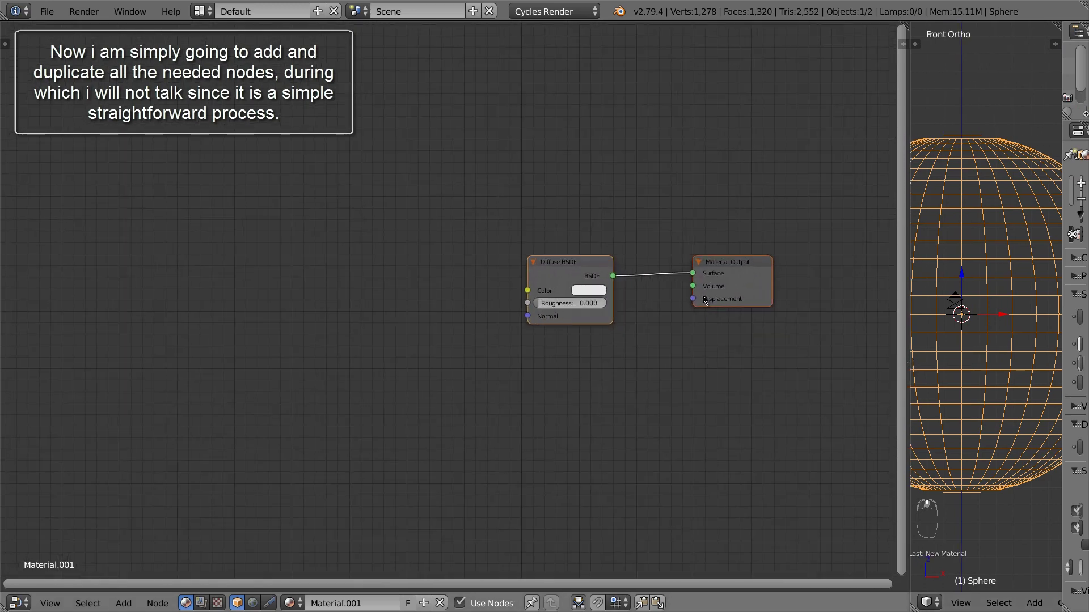
{"action": "left_click", "coordinate": [571, 281]}
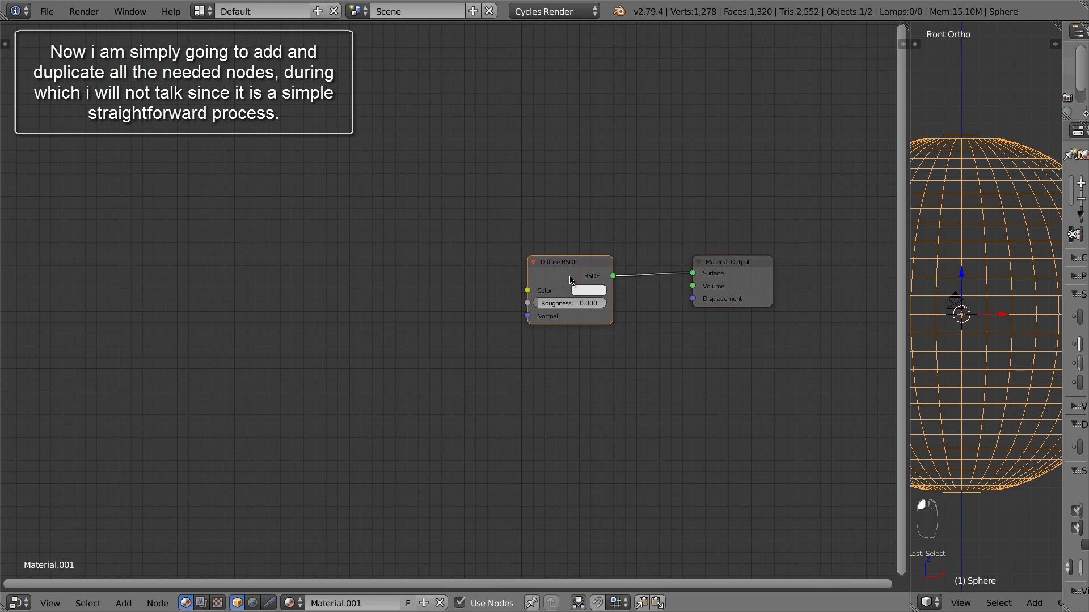
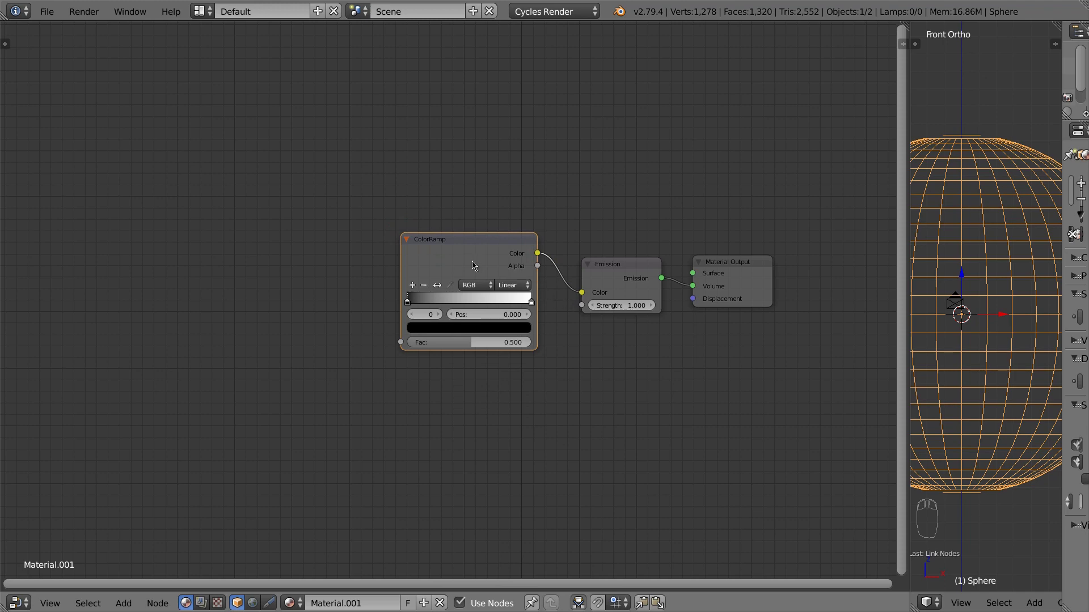
- Duplicate the ColorRamp node and place the copy up and to the left of the original
{"action": "key", "text": "shift+d"}
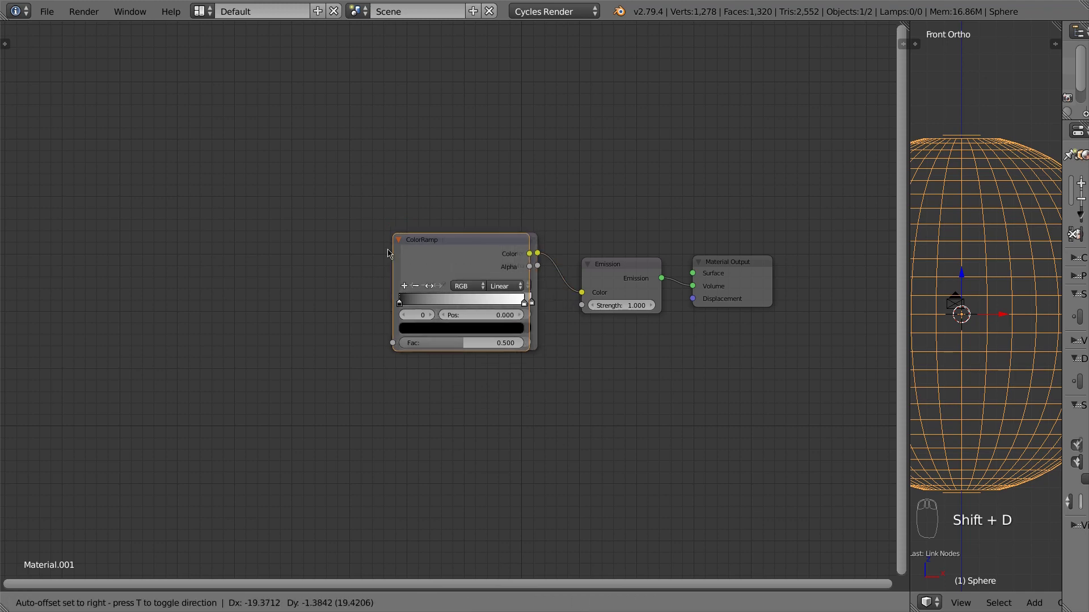
{"action": "left_click", "coordinate": [216, 153]}
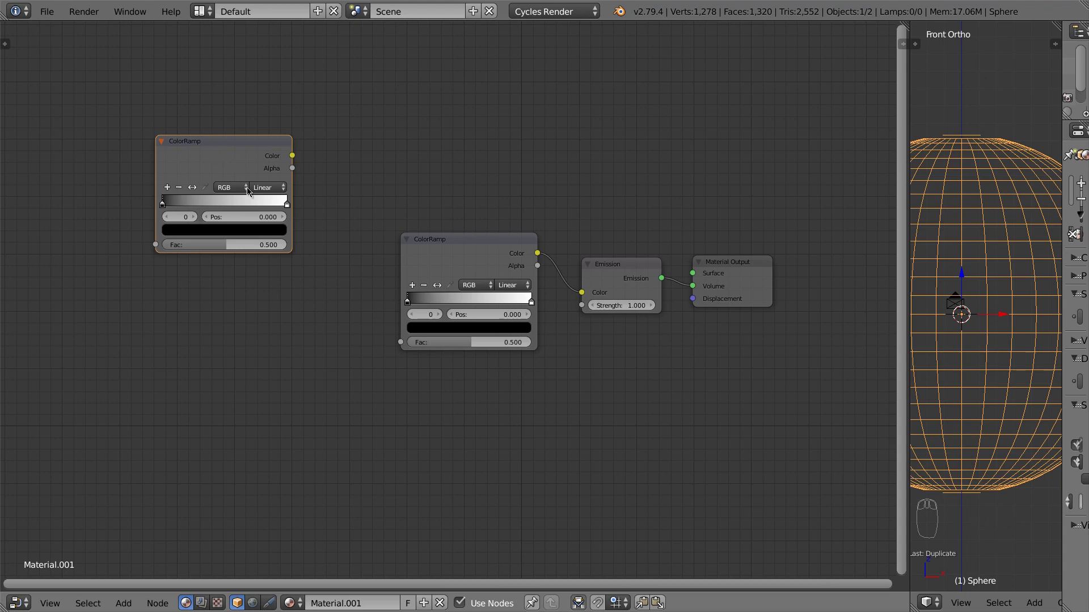
- Add a Voronoi Texture node in front of the ColorRamp that feeds Emission and link its Color output to that ramp's Fac input
{"action": "middle_click_drag", "start_coordinate": [476, 389], "coordinate": [562, 363]}
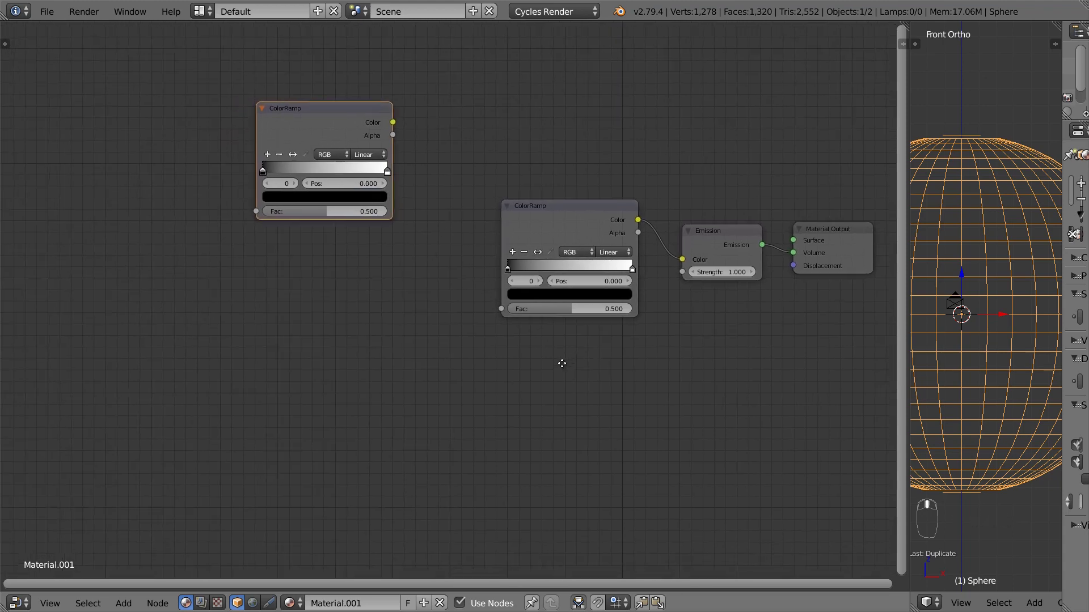
{"action": "key", "text": "shift+a"}
{"action": "mouse_move", "coordinate": [564, 366]}
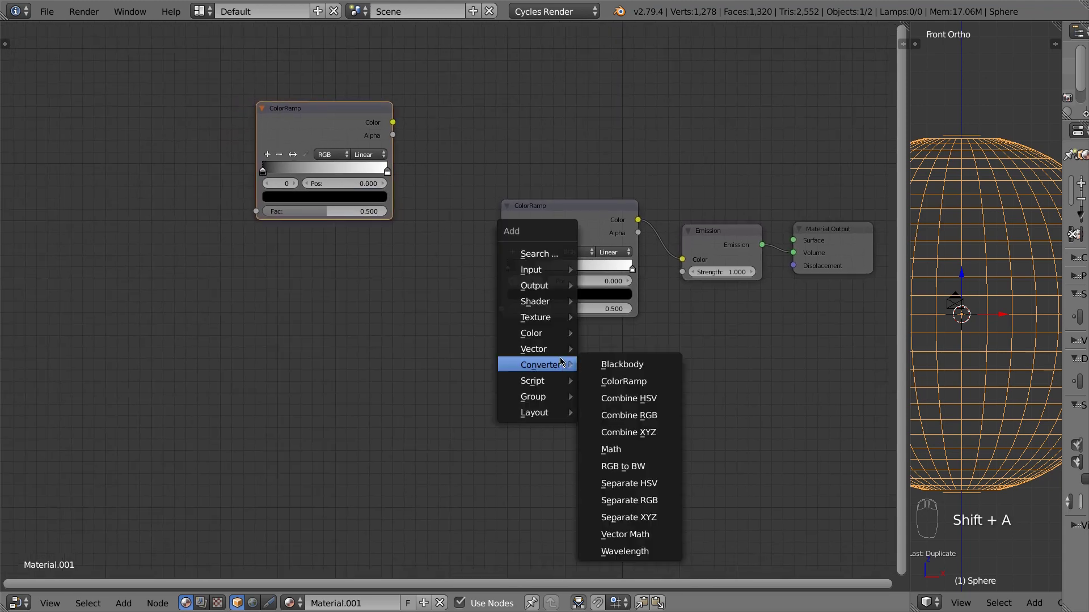
{"action": "mouse_move", "coordinate": [562, 318]}
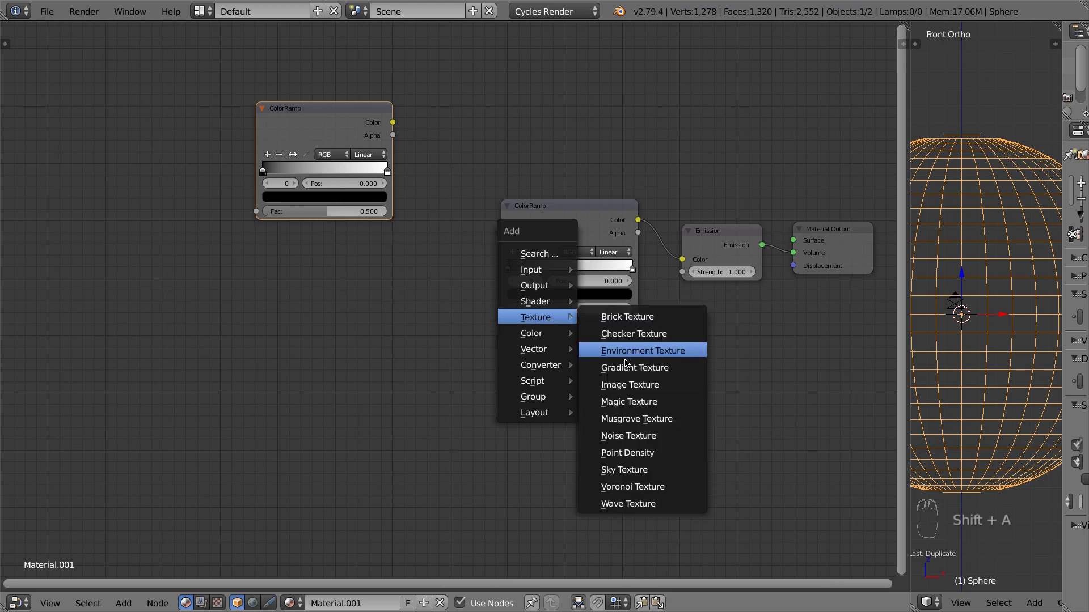
{"action": "left_click", "coordinate": [631, 487]}
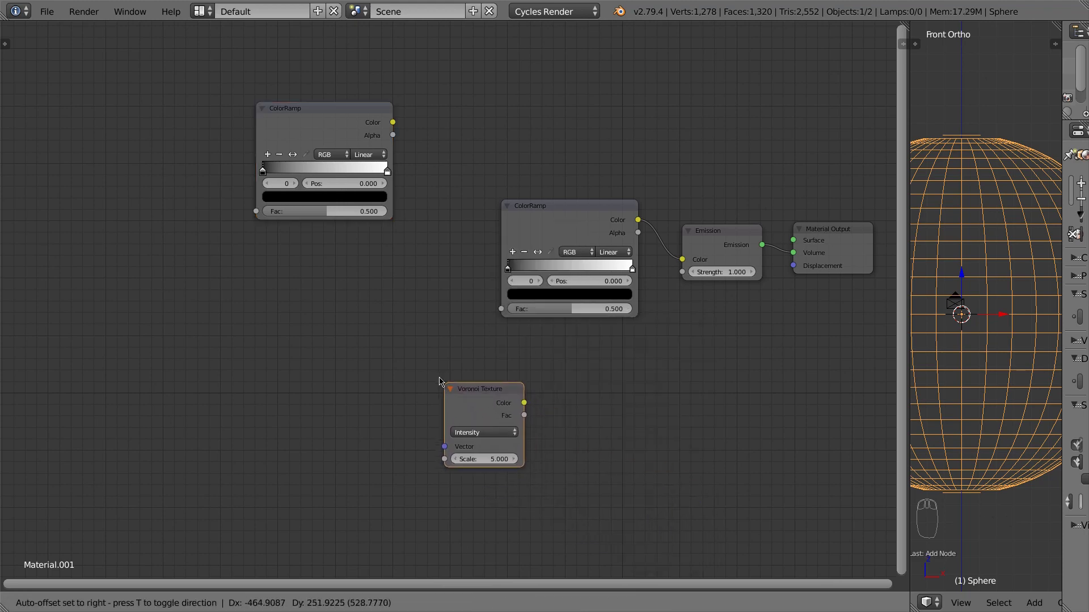
{"action": "left_click", "coordinate": [369, 226]}
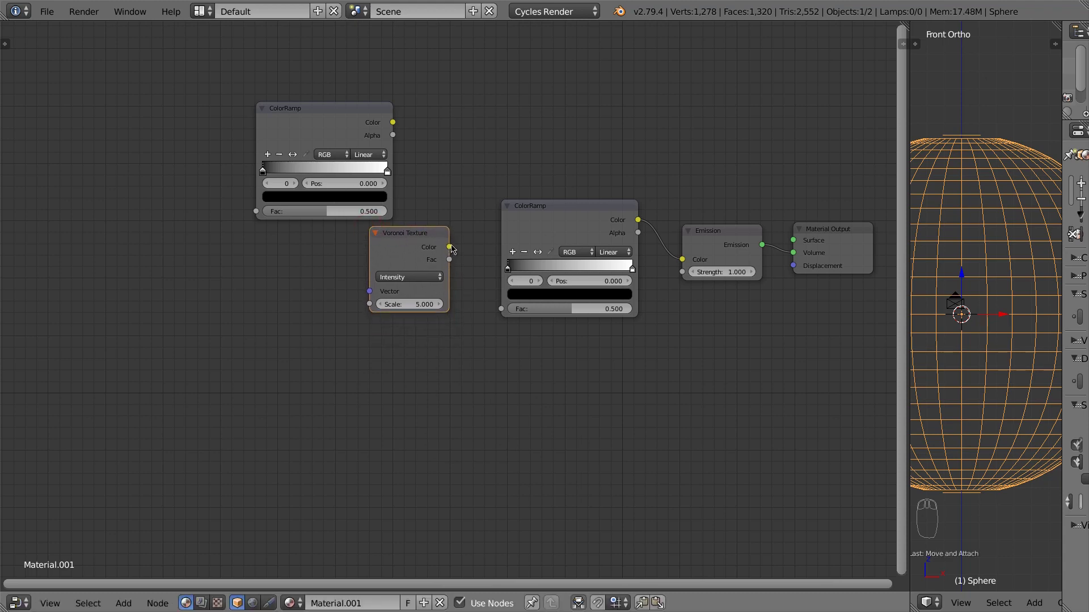
{"action": "left_click_drag", "start_coordinate": [450, 247], "coordinate": [501, 309]}
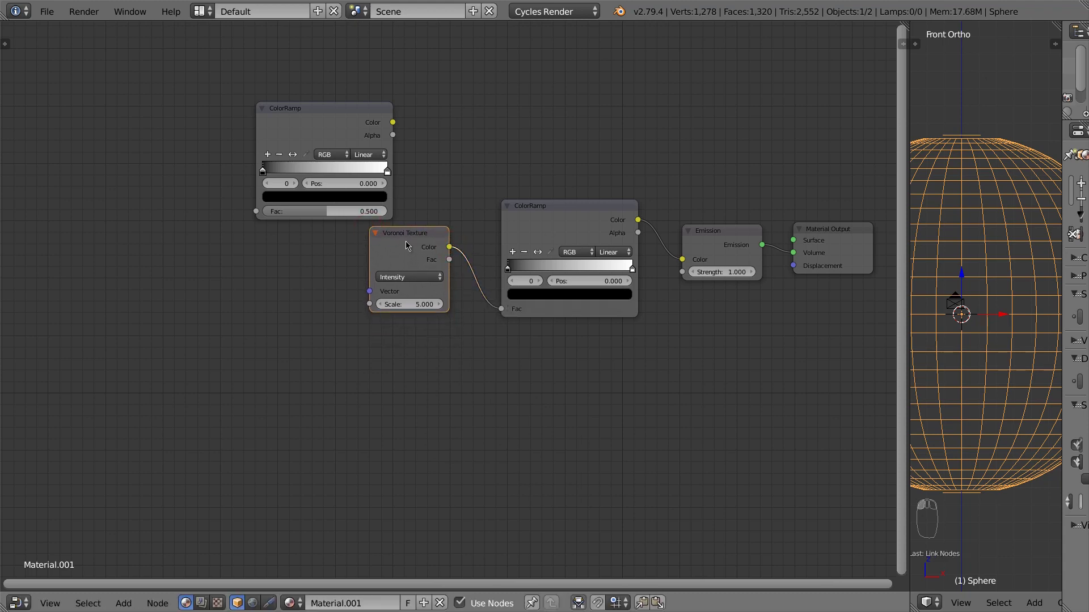
{"action": "left_click_drag", "start_coordinate": [405, 245], "coordinate": [421, 283]}
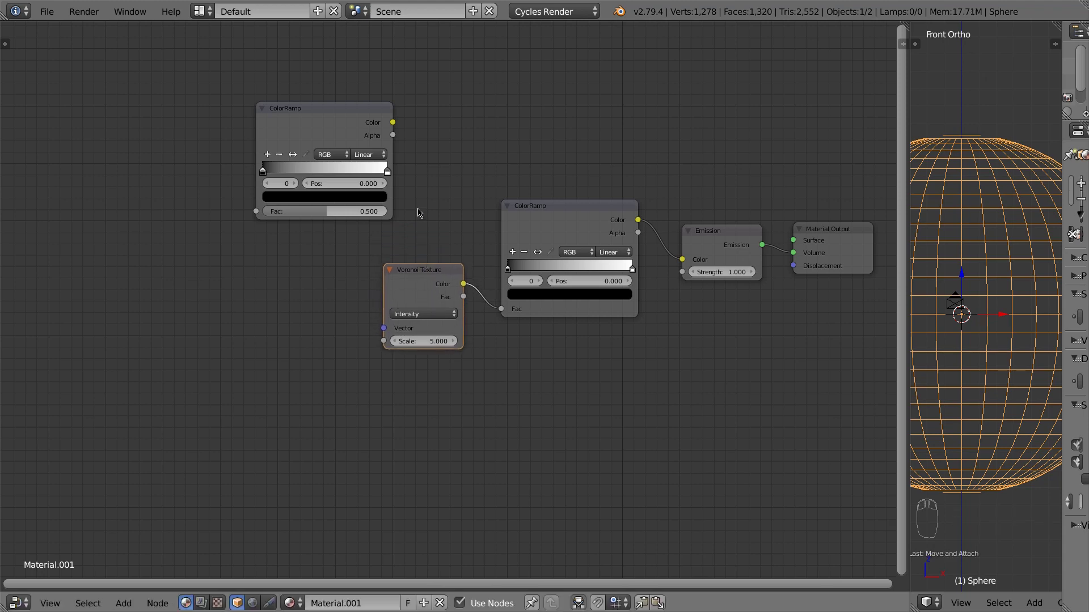
- Link the duplicated ColorRamp's Color output to the Voronoi Texture's Vector input and arrange the two nodes closer in line
{"action": "middle_click_drag", "start_coordinate": [421, 220], "coordinate": [467, 253]}
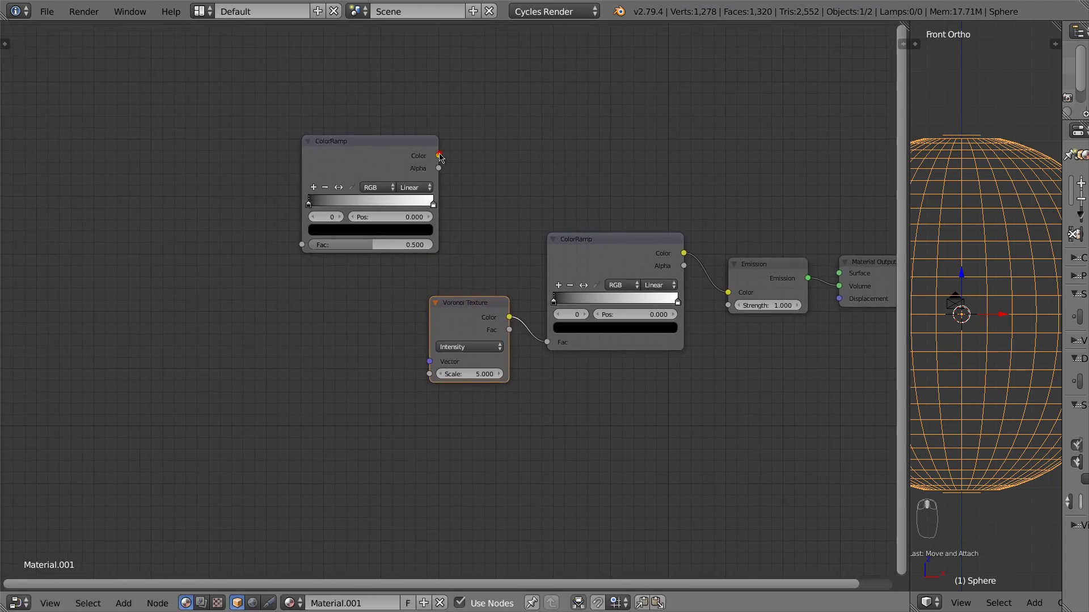
{"action": "left_click_drag", "start_coordinate": [440, 156], "coordinate": [440, 157]}
{"action": "left_click_drag", "start_coordinate": [453, 226], "coordinate": [429, 367]}
{"action": "left_click_drag", "start_coordinate": [469, 320], "coordinate": [486, 287]}
{"action": "left_click_drag", "start_coordinate": [394, 160], "coordinate": [370, 232]}
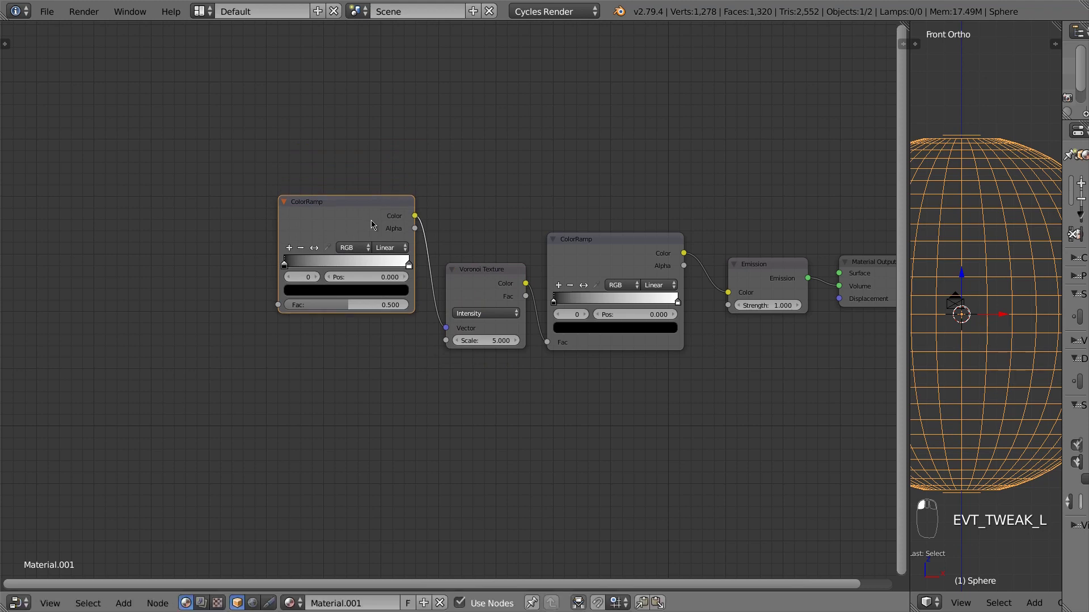
- Add a Math node below the first ColorRamp and link its Value output to the Voronoi Texture's Scale input
{"action": "middle_click_drag", "start_coordinate": [464, 217], "coordinate": [527, 147]}
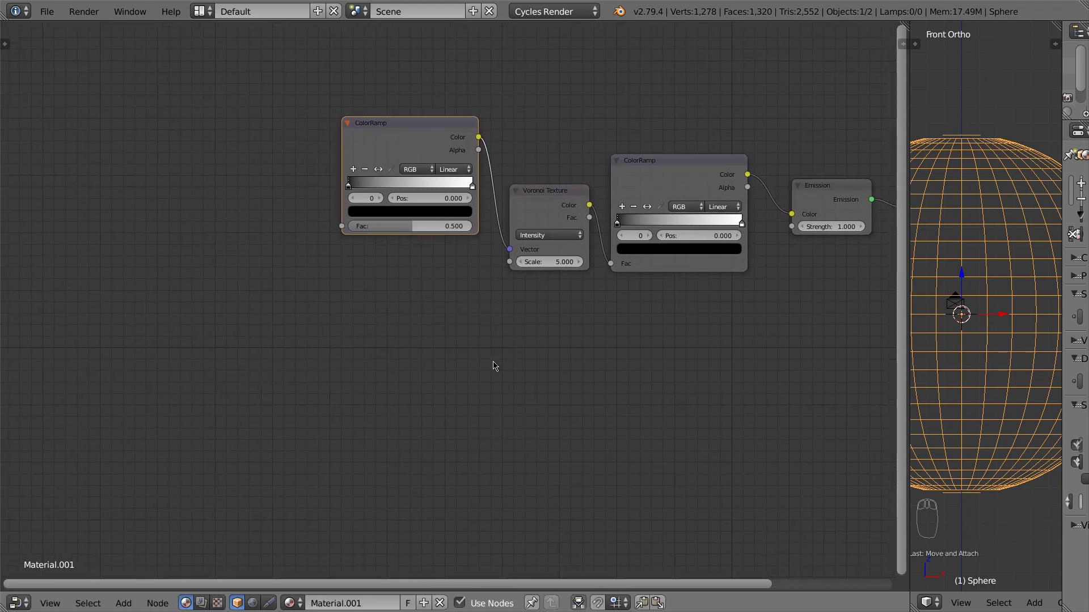
{"action": "key", "text": "shift+a"}
{"action": "mouse_move", "coordinate": [495, 366]}
{"action": "mouse_move", "coordinate": [485, 410]}
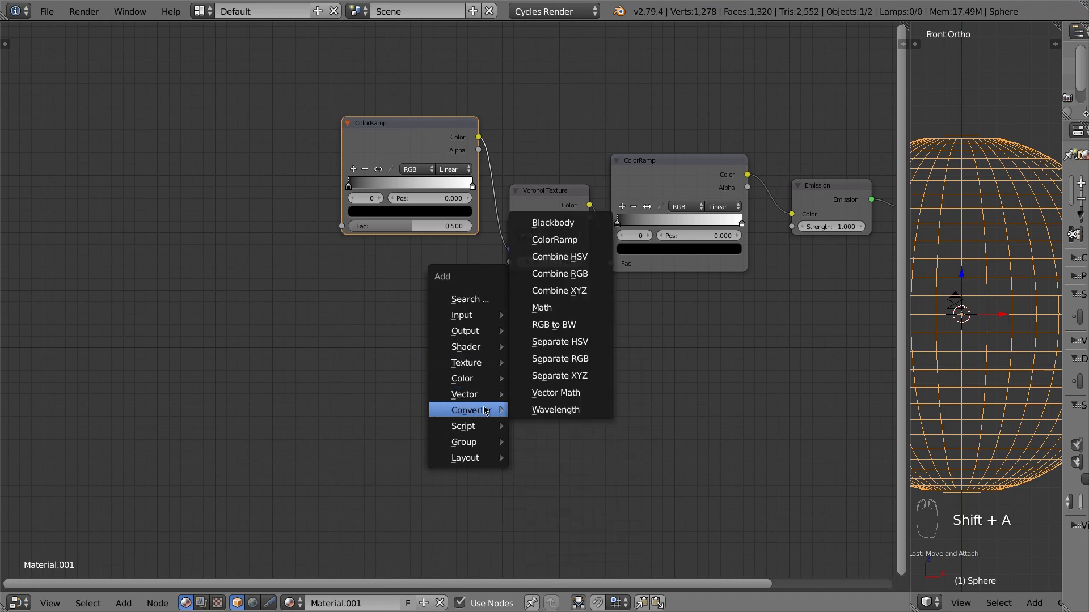
{"action": "left_click", "coordinate": [545, 307]}
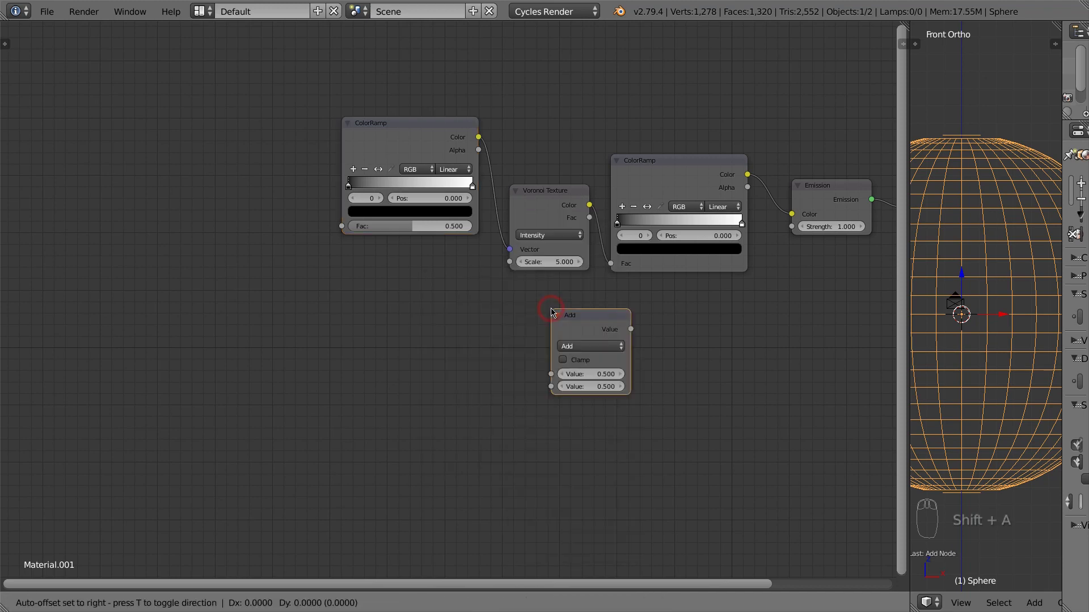
{"action": "left_click", "coordinate": [399, 261]}
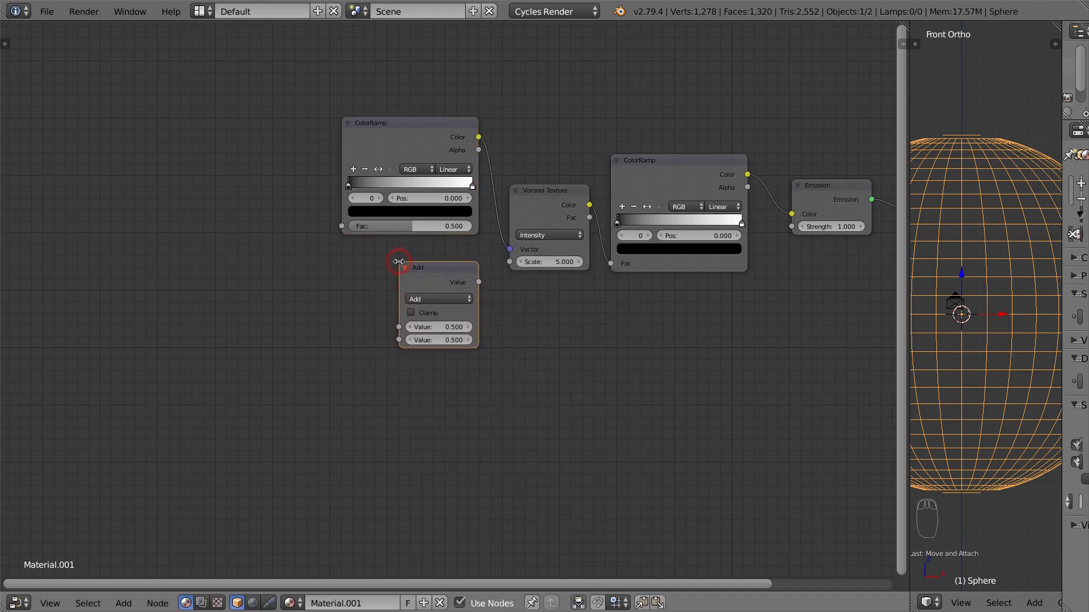
{"action": "left_click_drag", "start_coordinate": [479, 282], "coordinate": [510, 262]}
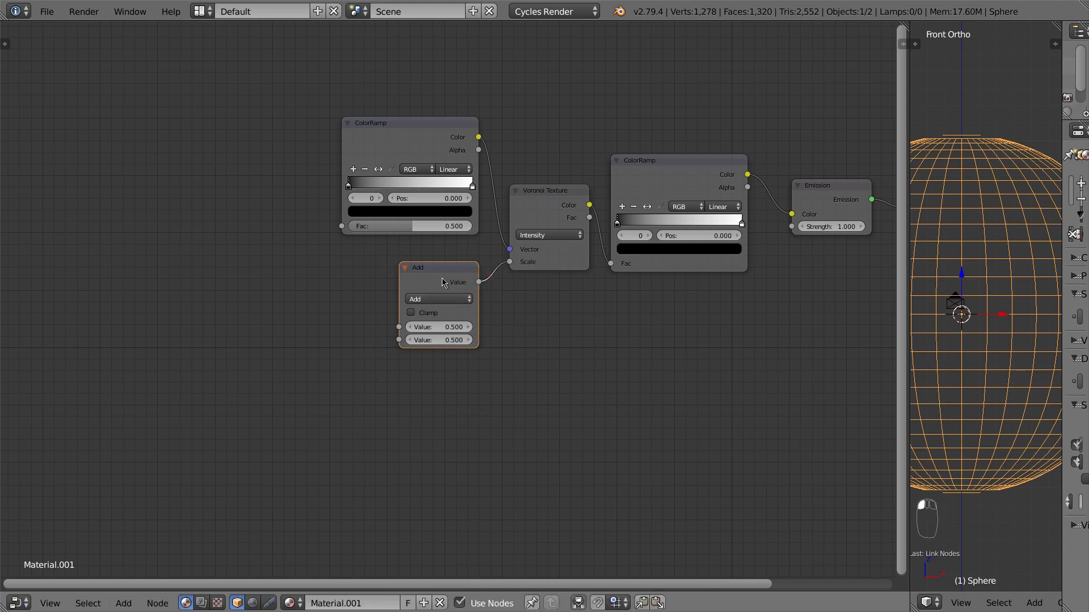
- Duplicate the Math node to its left and link the copy's Value output to the original's first Value input
{"action": "key", "text": "shift+d"}
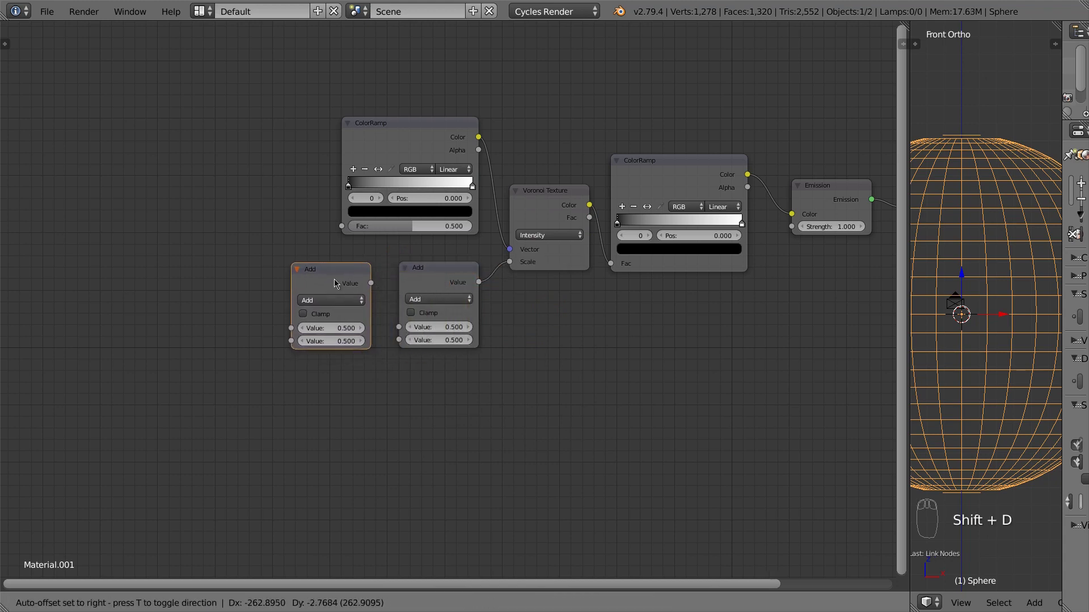
{"action": "left_click", "coordinate": [335, 284]}
{"action": "left_click_drag", "start_coordinate": [369, 284], "coordinate": [398, 328]}
- Add a Gradient Texture node in front of the ColorRamp feeding the Voronoi Texture and link its Color output to that ramp's Fac input
{"action": "middle_click_drag", "start_coordinate": [380, 401], "coordinate": [598, 405]}
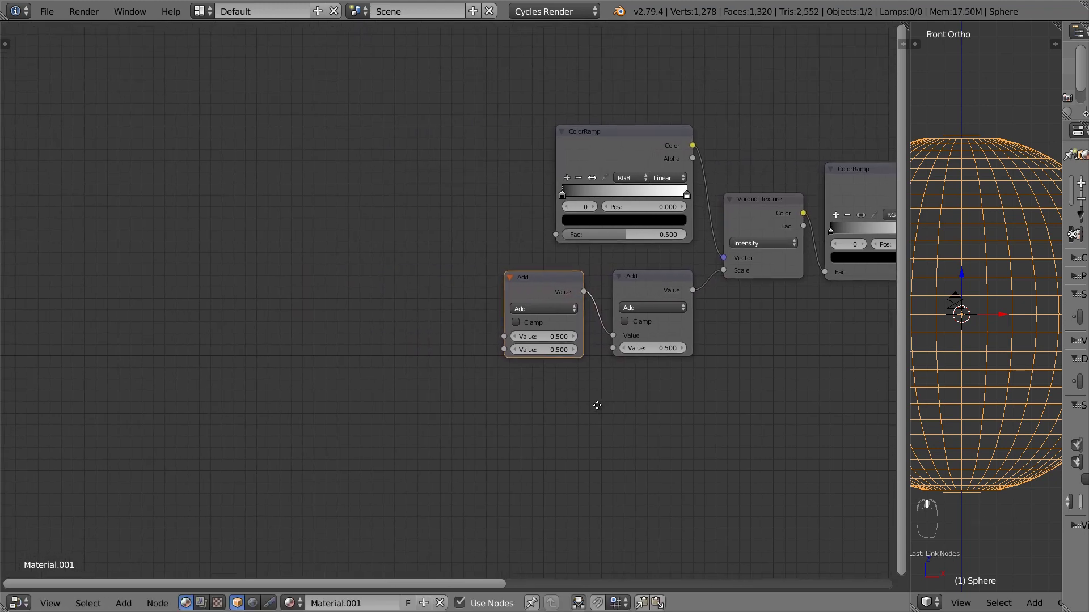
{"action": "key", "text": "shift+a"}
{"action": "mouse_move", "coordinate": [594, 403]}
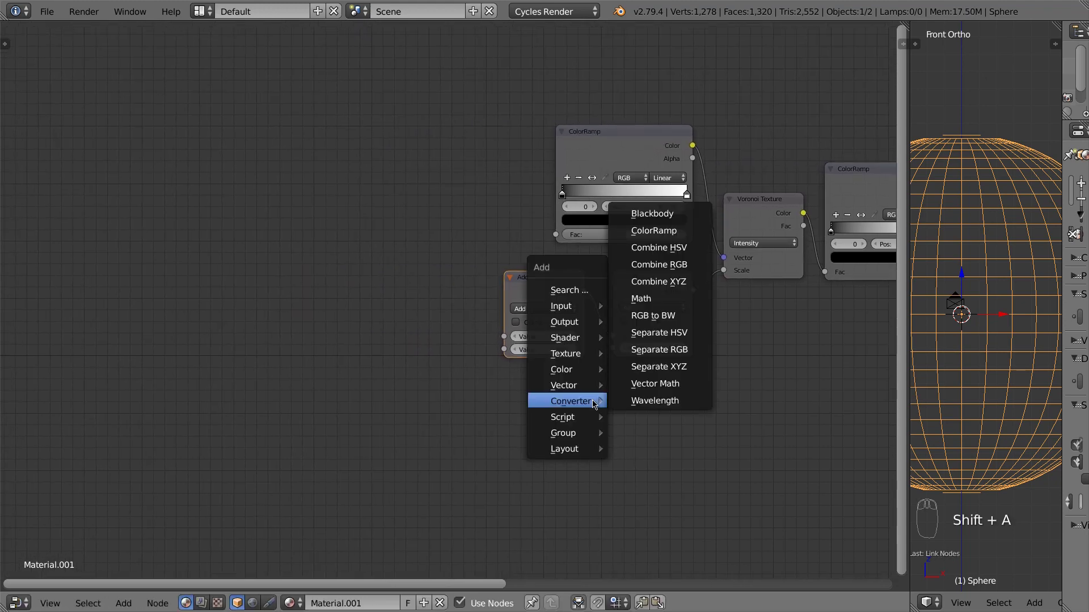
{"action": "mouse_move", "coordinate": [591, 355]}
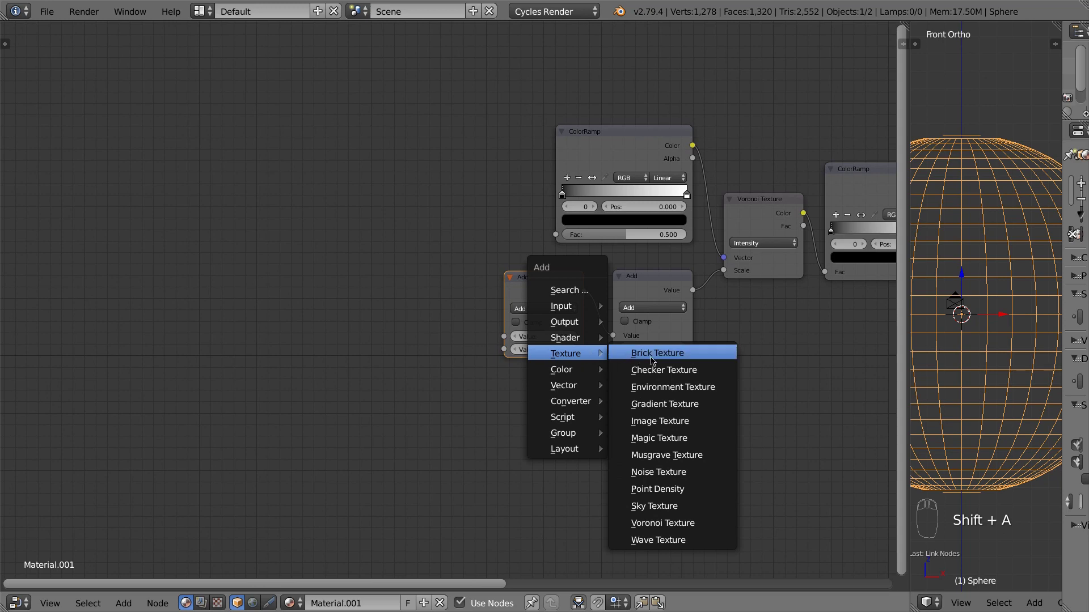
{"action": "left_click", "coordinate": [661, 404]}
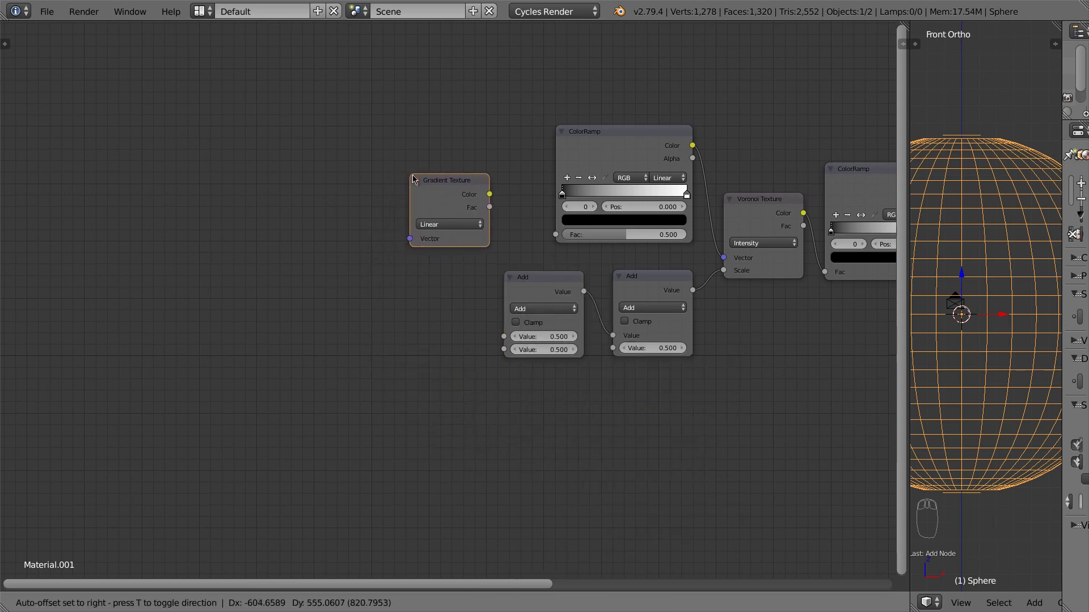
{"action": "left_click", "coordinate": [424, 181]}
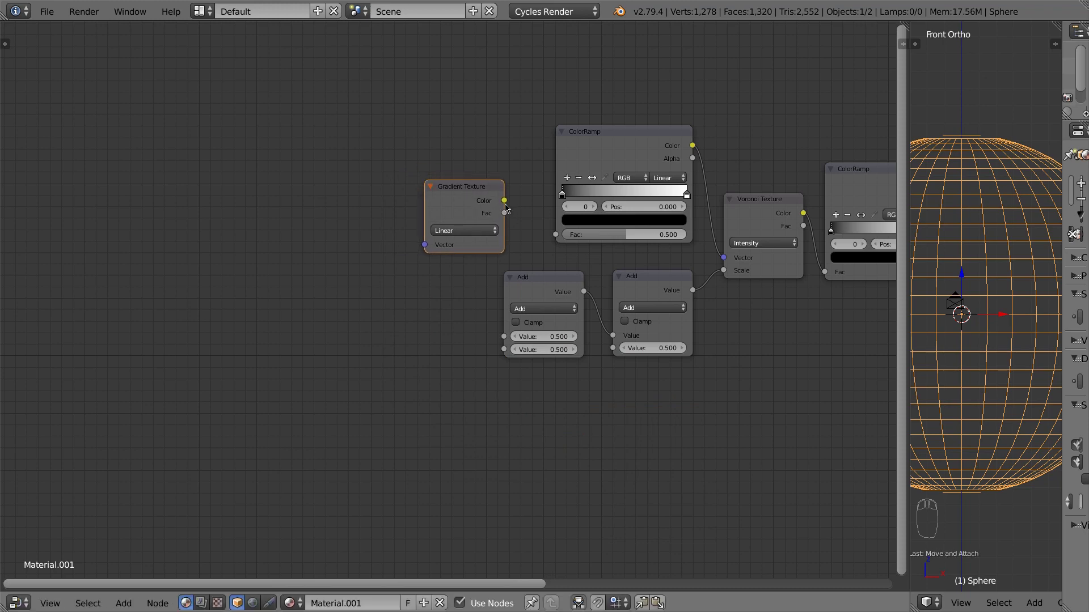
{"action": "left_click_drag", "start_coordinate": [505, 200], "coordinate": [556, 234]}
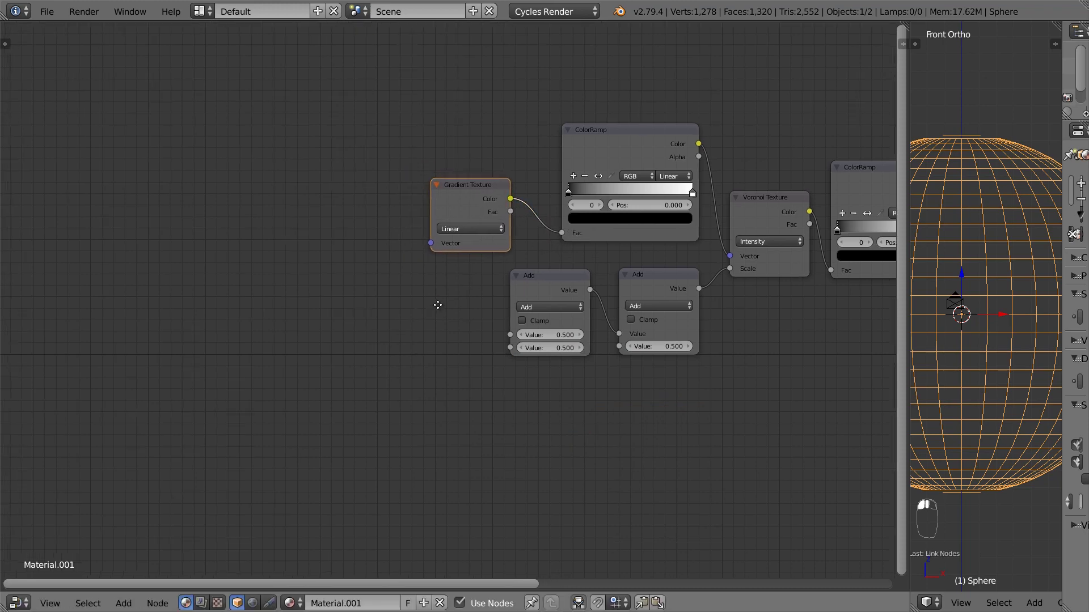
- Add a Noise Texture node below the Gradient Texture, just in front of the two Math nodes
{"action": "middle_click_drag", "start_coordinate": [438, 305], "coordinate": [497, 288]}
{"action": "key", "text": "shift+a"}
{"action": "mouse_move", "coordinate": [494, 304]}
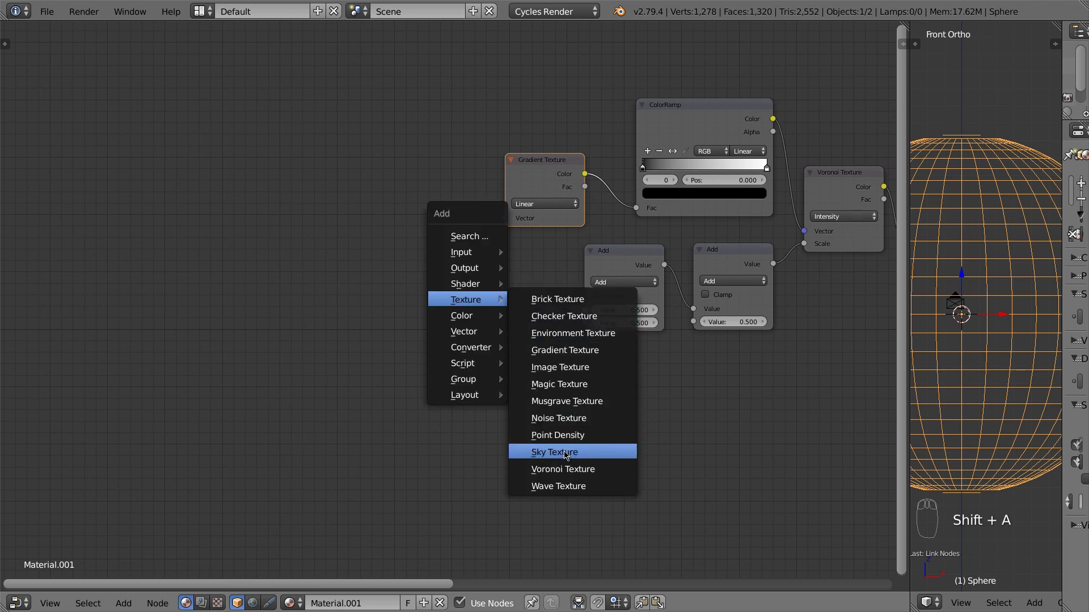
{"action": "left_click", "coordinate": [559, 418]}
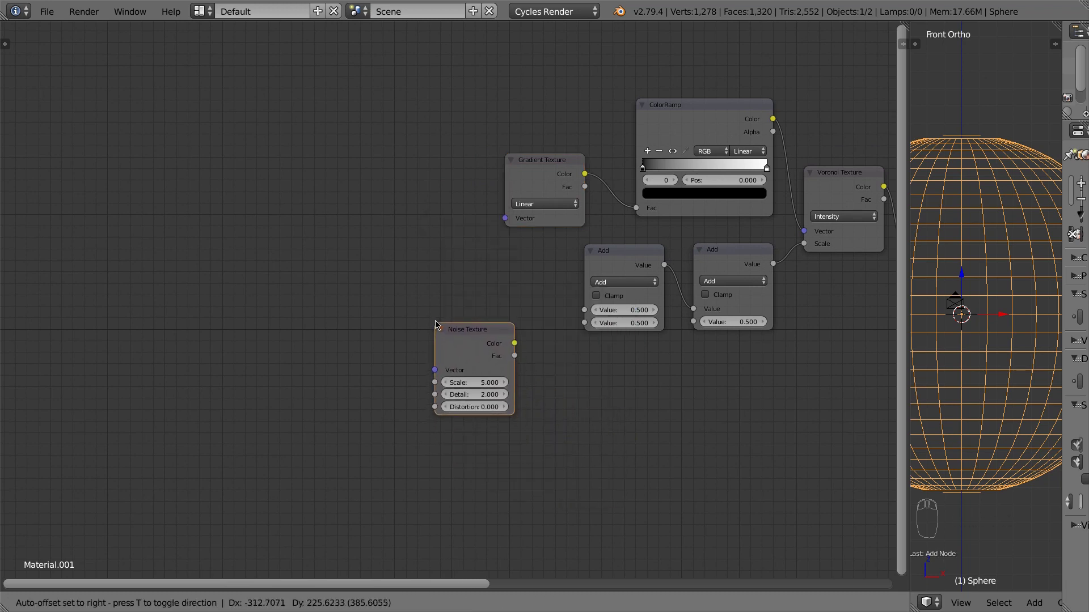
{"action": "left_click", "coordinate": [488, 282]}
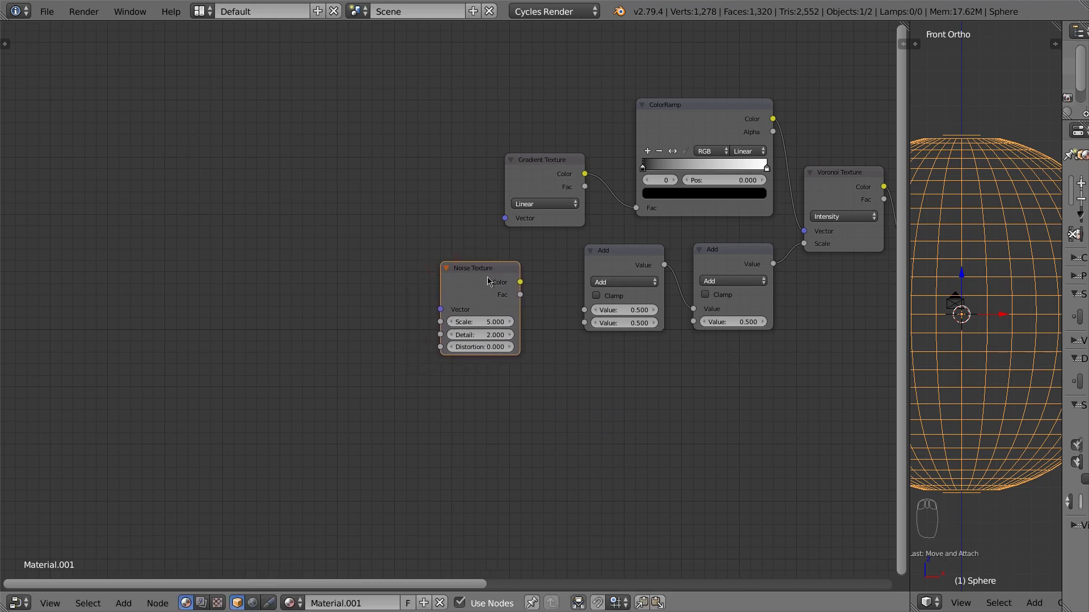
- Duplicate the Noise Texture twice, placing one copy directly to its left and the other farther left and lower
{"action": "key", "text": "shift+d"}
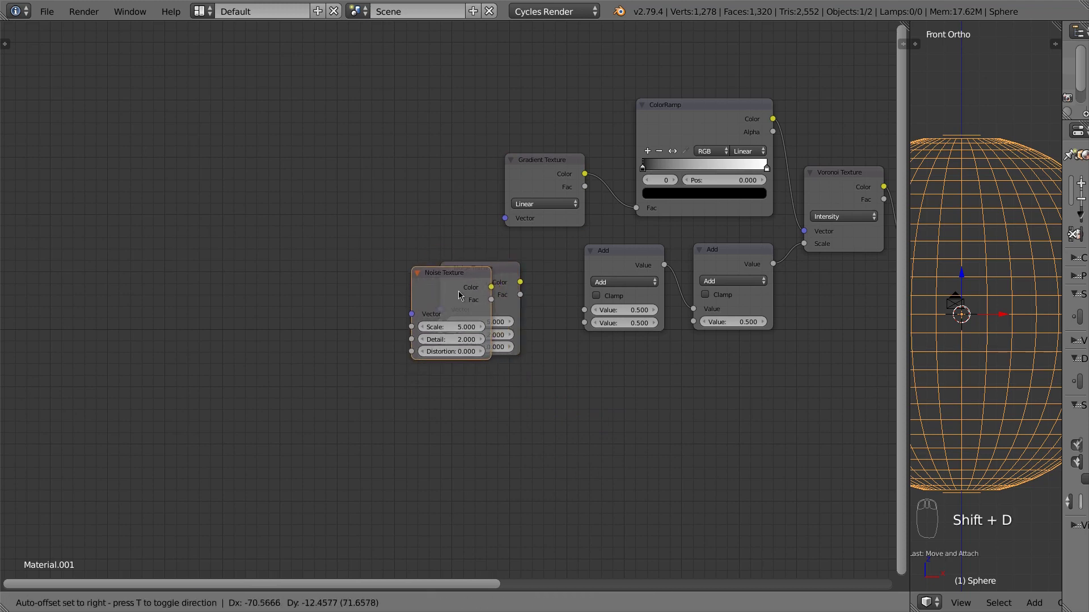
{"action": "left_click", "coordinate": [389, 292]}
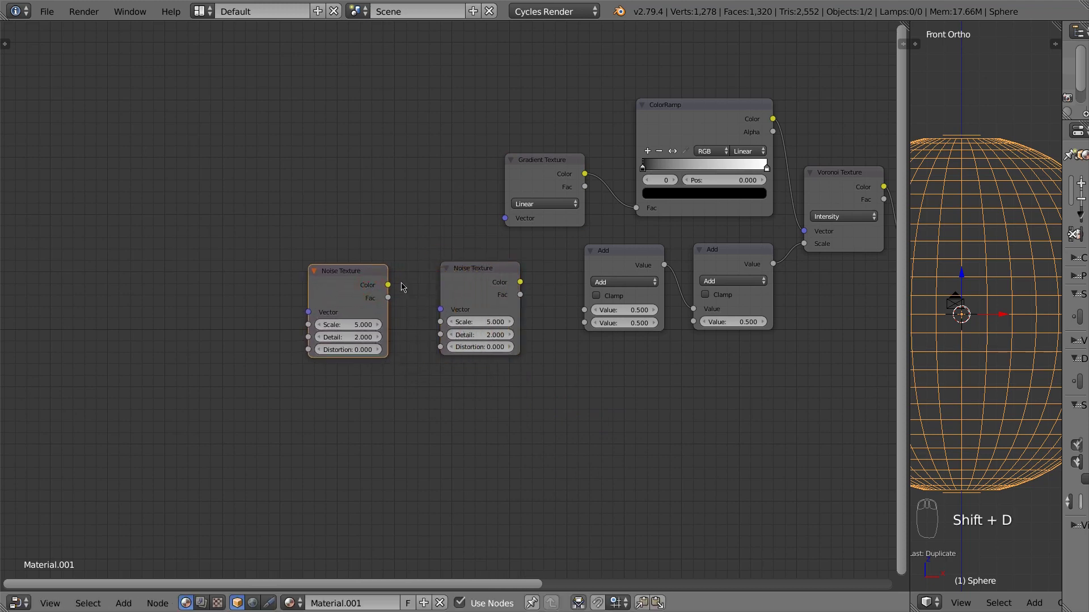
{"action": "key", "text": "shift+d"}
{"action": "left_click", "coordinate": [143, 441]}
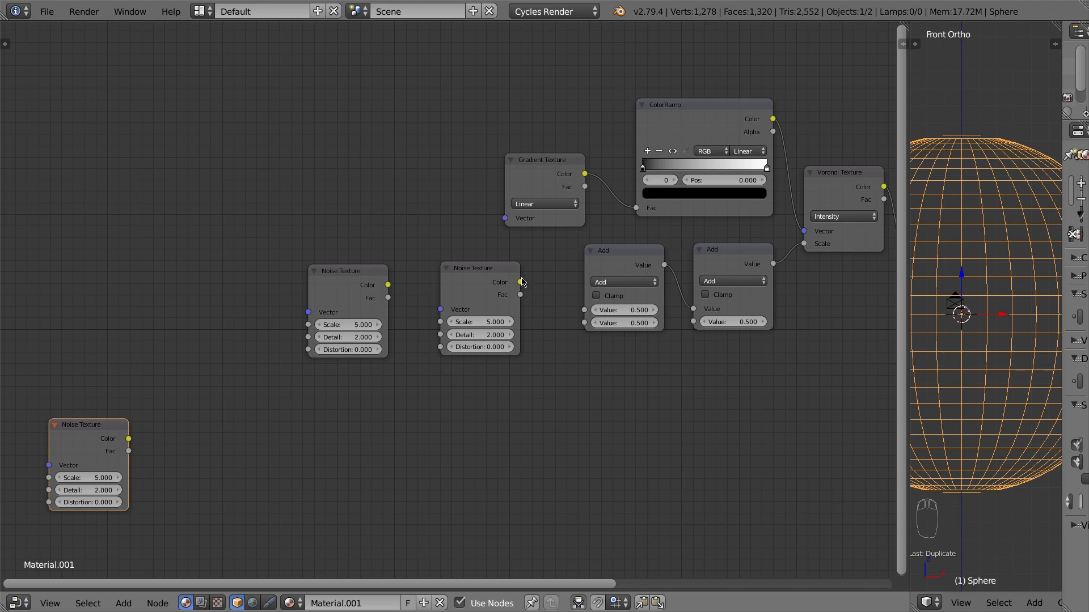
- Link the nearest Noise Texture's Color to the first Math node's upper Value input, and the adjacent Noise Texture's Fac to its Vector input
{"action": "left_click_drag", "start_coordinate": [521, 282], "coordinate": [584, 310]}
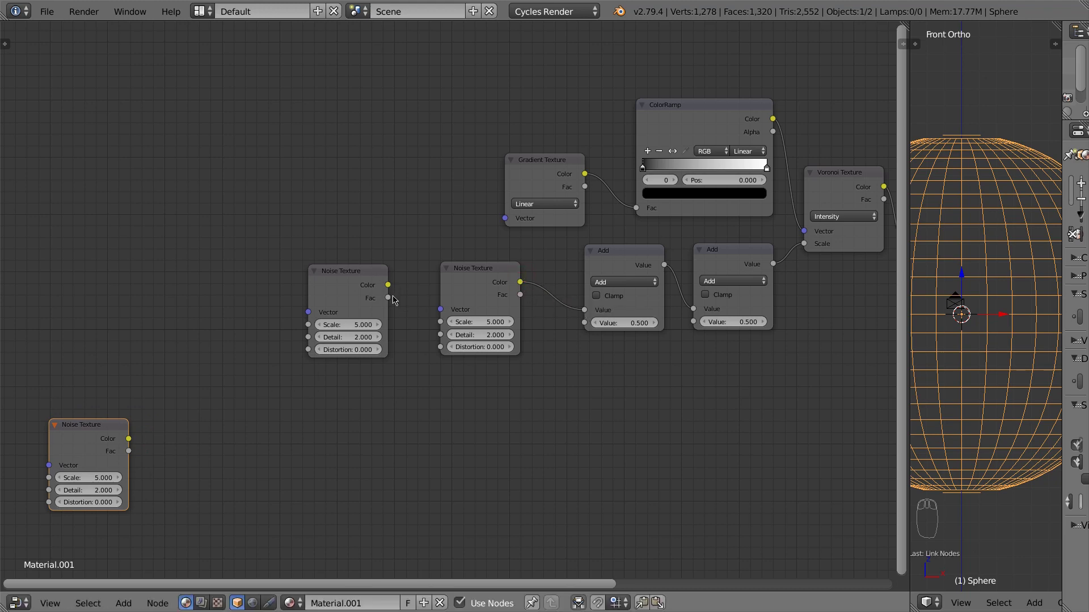
{"action": "left_click_drag", "start_coordinate": [389, 298], "coordinate": [376, 375]}
{"action": "middle_click_drag", "start_coordinate": [377, 376], "coordinate": [525, 365]}
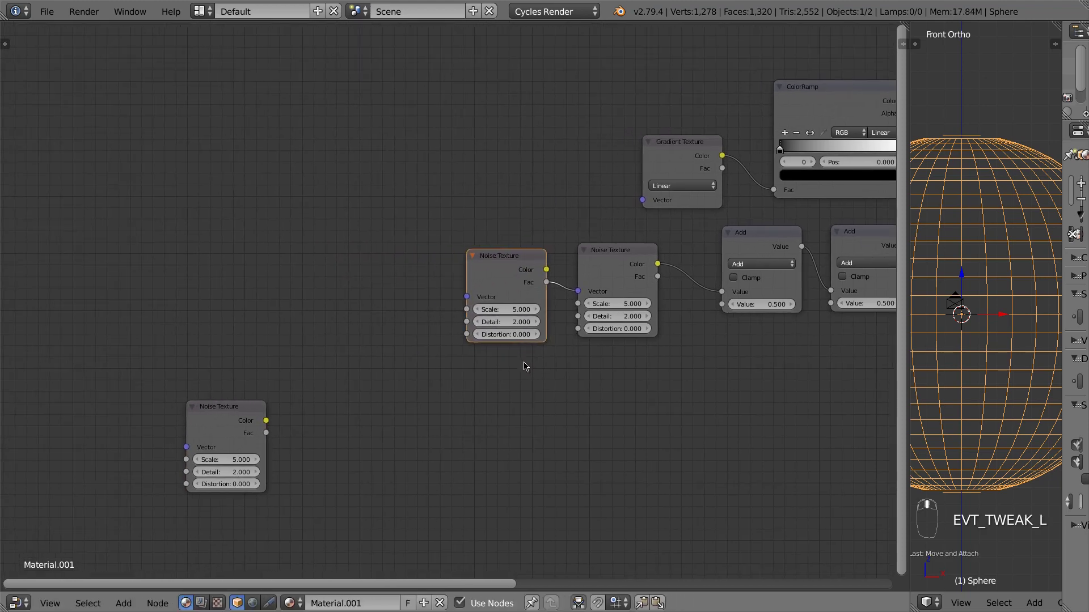
- Add a Brick Texture node between the lower-left and middle Noise Textures and link its Color output to the middle Noise Texture's Distortion input
{"action": "scroll", "coordinate": [488, 408], "scroll_direction": "up", "scroll_amount": 1}
{"action": "middle_click_drag", "start_coordinate": [493, 406], "coordinate": [446, 403]}
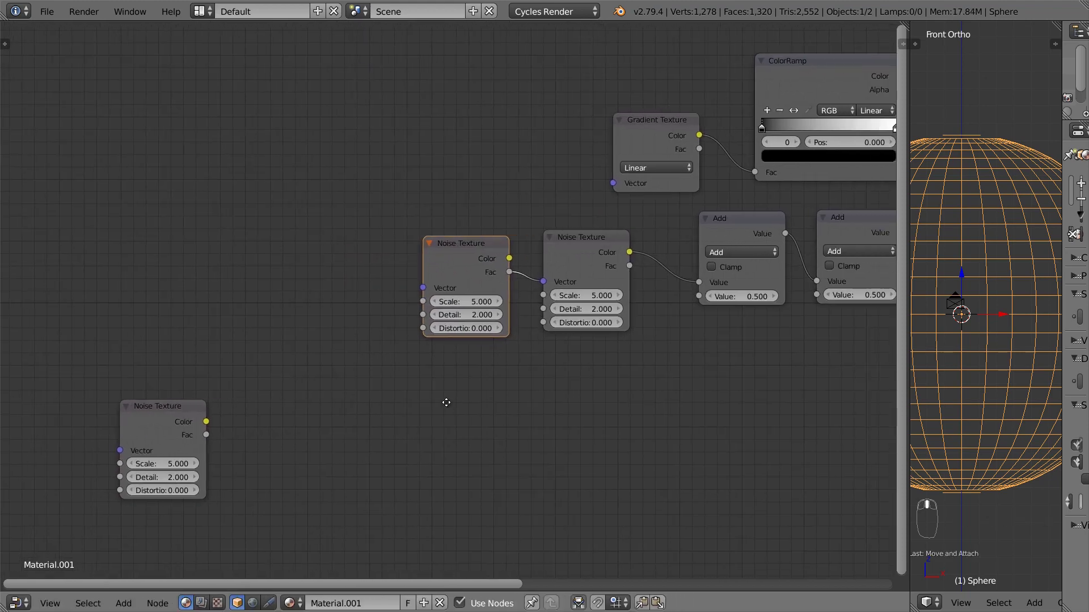
{"action": "key", "text": "shift+a"}
{"action": "mouse_move", "coordinate": [457, 405]}
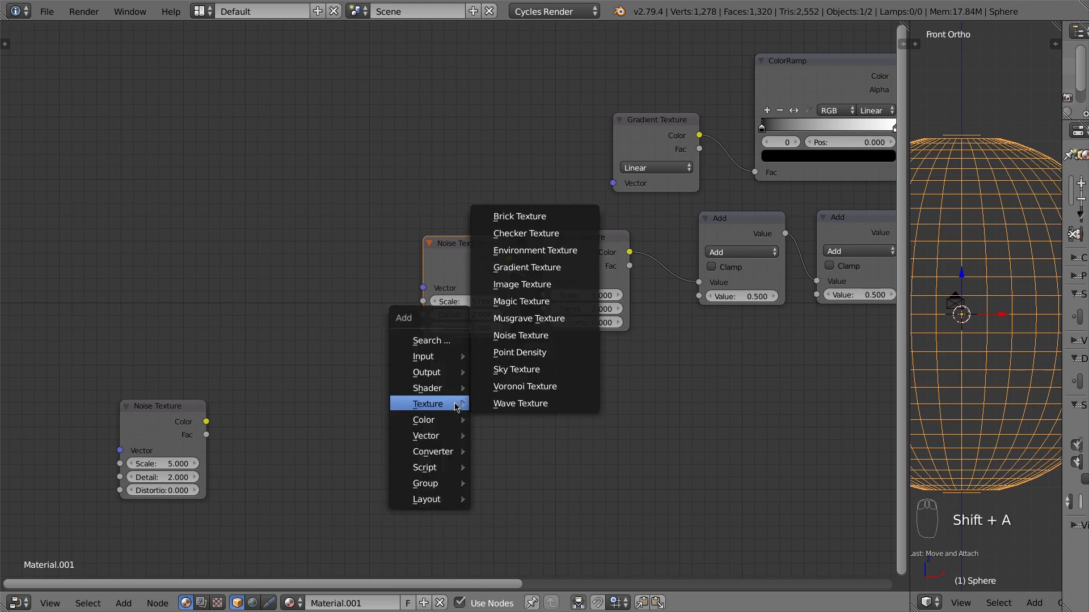
{"action": "left_click", "coordinate": [522, 217]}
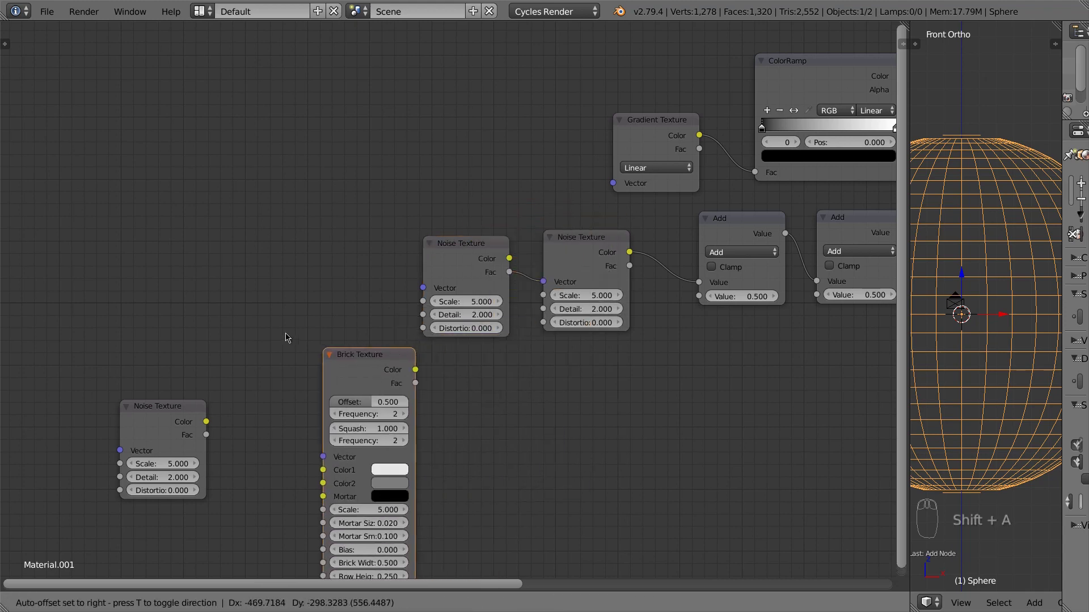
{"action": "left_click", "coordinate": [269, 303]}
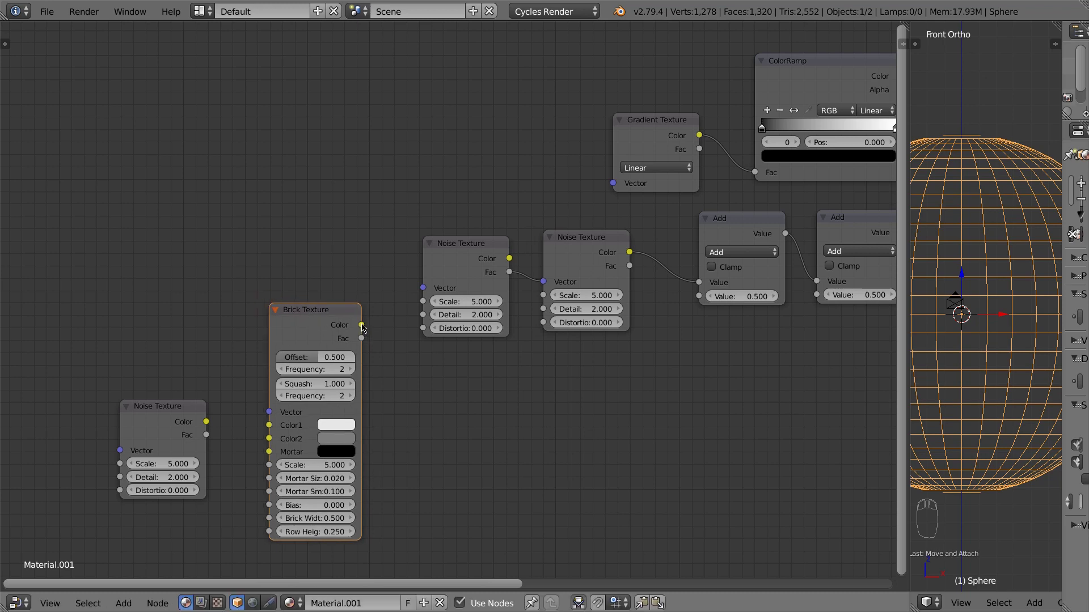
{"action": "left_click_drag", "start_coordinate": [361, 325], "coordinate": [423, 328]}
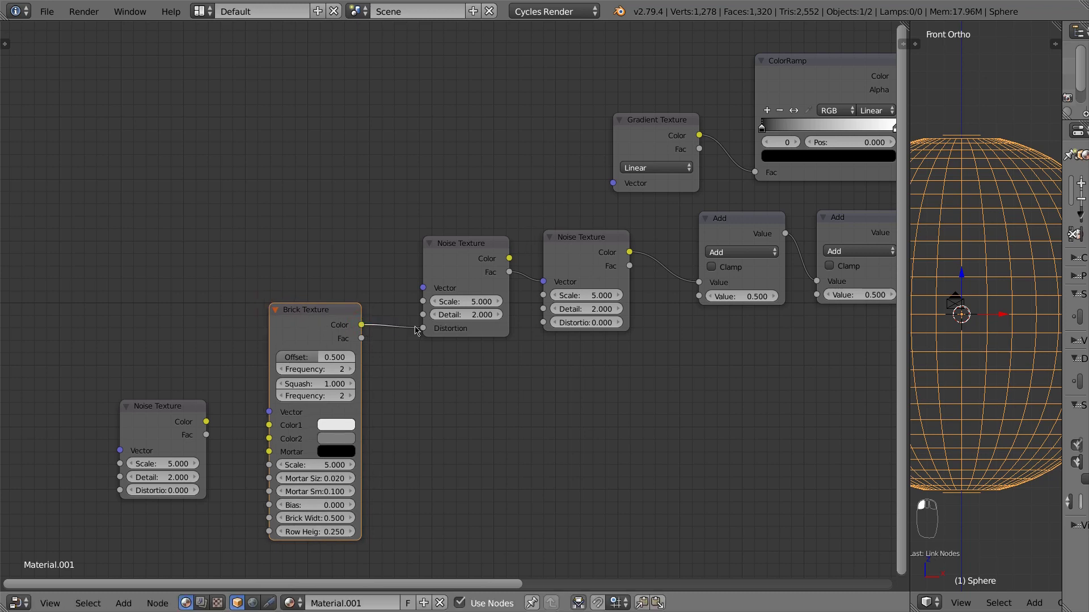
- Link the lower-left Noise Texture's Fac output to the Brick Texture's Scale input and shift that Noise Texture slightly lower
{"action": "middle_click_drag", "start_coordinate": [395, 401], "coordinate": [424, 355]}
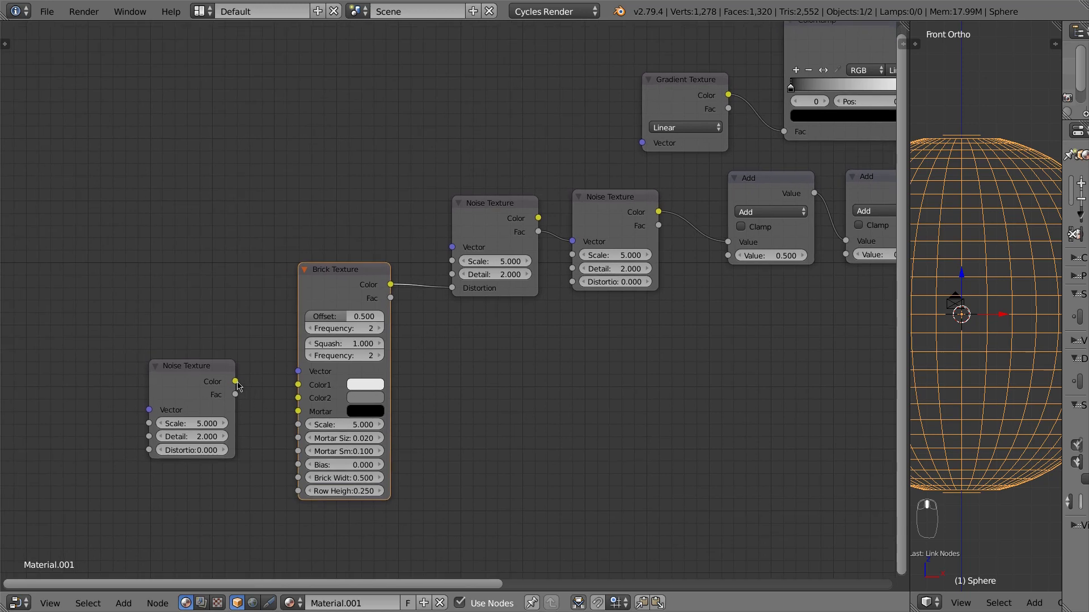
{"action": "left_click_drag", "start_coordinate": [240, 397], "coordinate": [296, 426]}
{"action": "left_click_drag", "start_coordinate": [198, 398], "coordinate": [210, 416]}
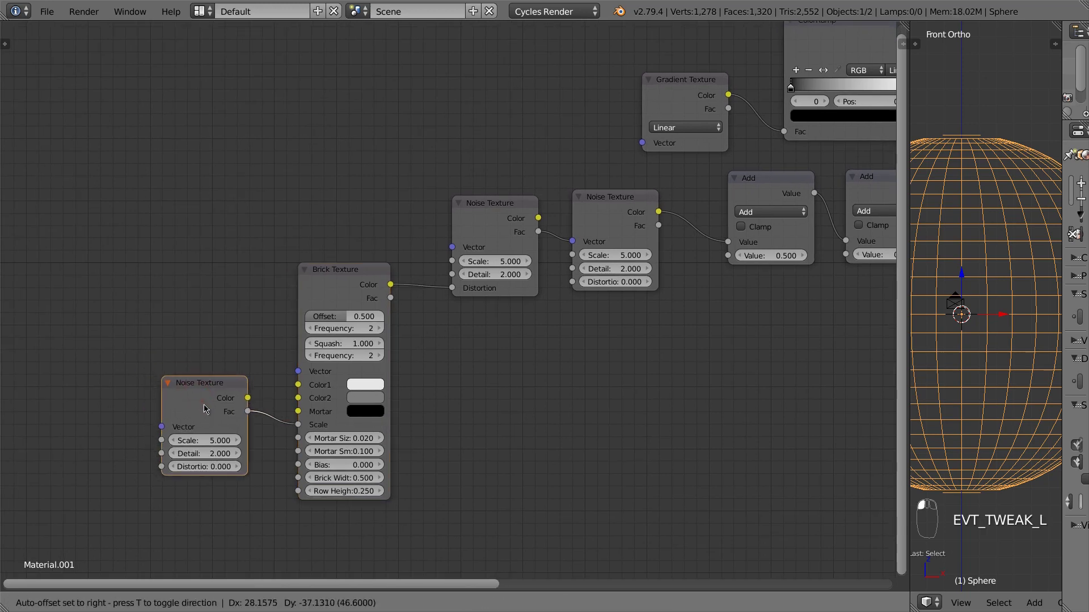
- Add a Mapping node and place it to the upper left of the Brick Texture and its Noise Texture
{"action": "middle_click_drag", "start_coordinate": [526, 360], "coordinate": [489, 376]}
{"action": "scroll", "coordinate": [491, 381], "scroll_direction": "down", "scroll_amount": 1}
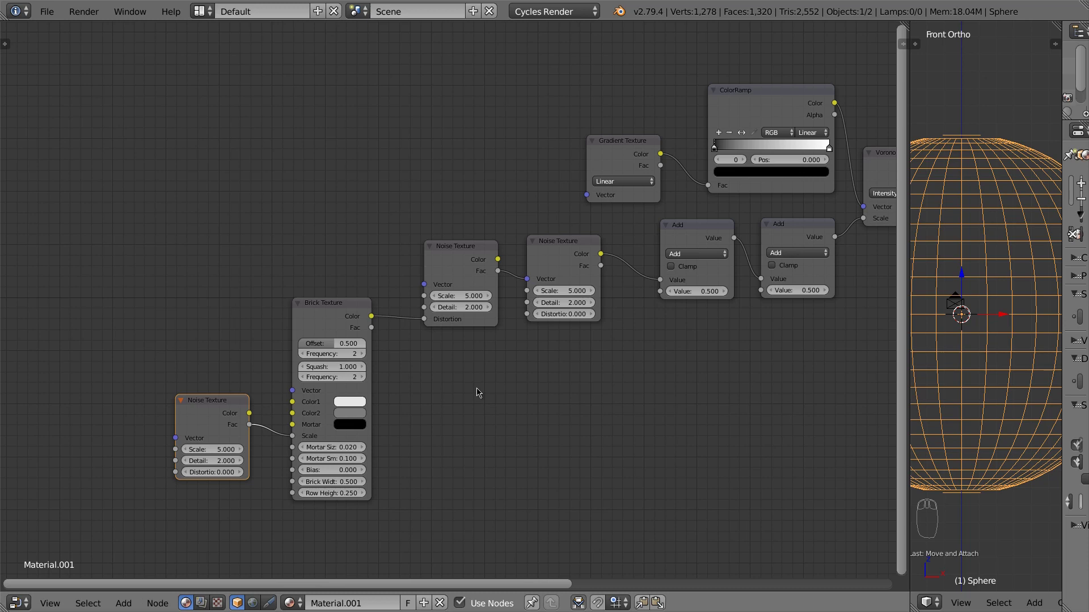
{"action": "key", "text": "shift+a"}
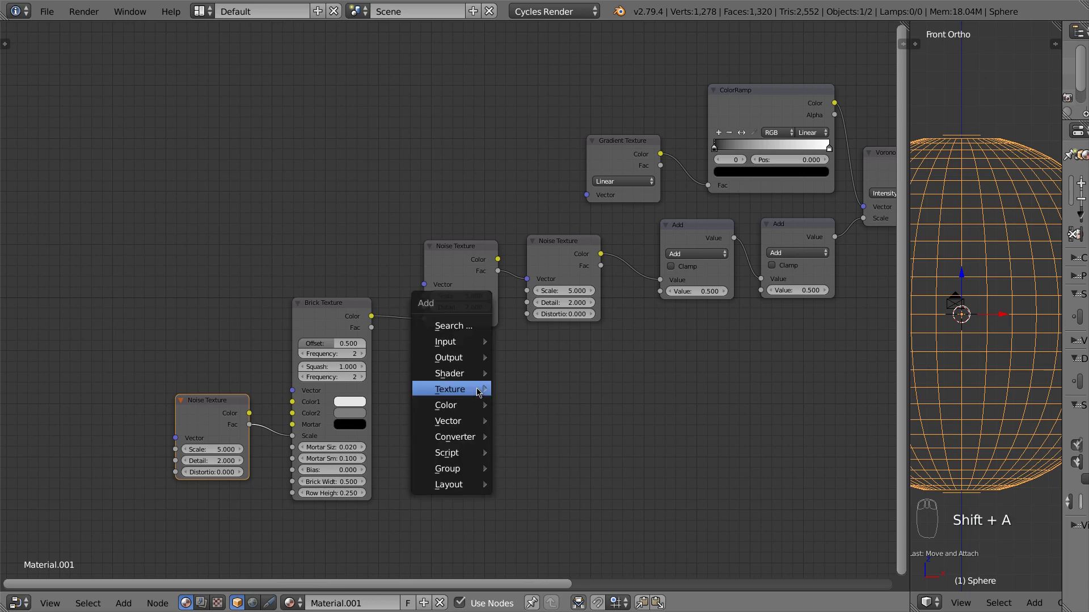
{"action": "mouse_move", "coordinate": [473, 427]}
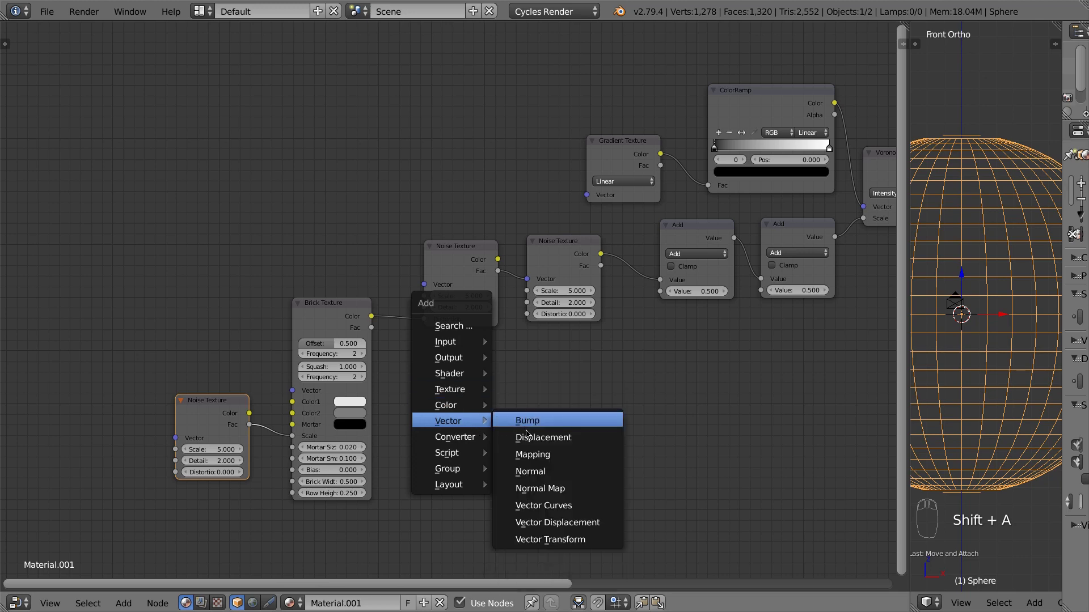
{"action": "left_click", "coordinate": [533, 454]}
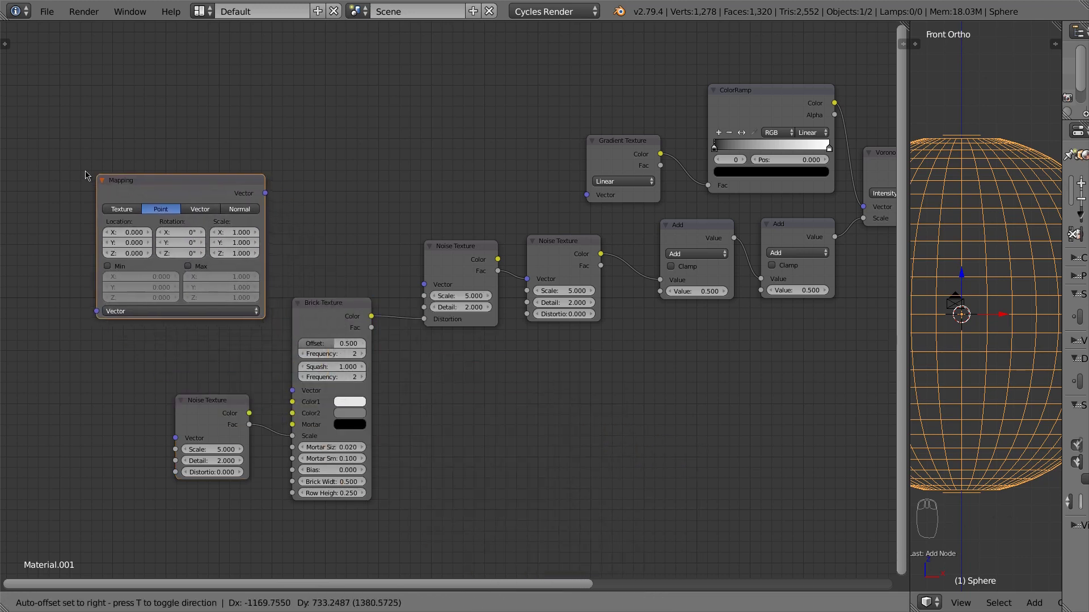
{"action": "left_click", "coordinate": [63, 168]}
{"action": "middle_click_drag", "start_coordinate": [326, 258], "coordinate": [585, 237]}
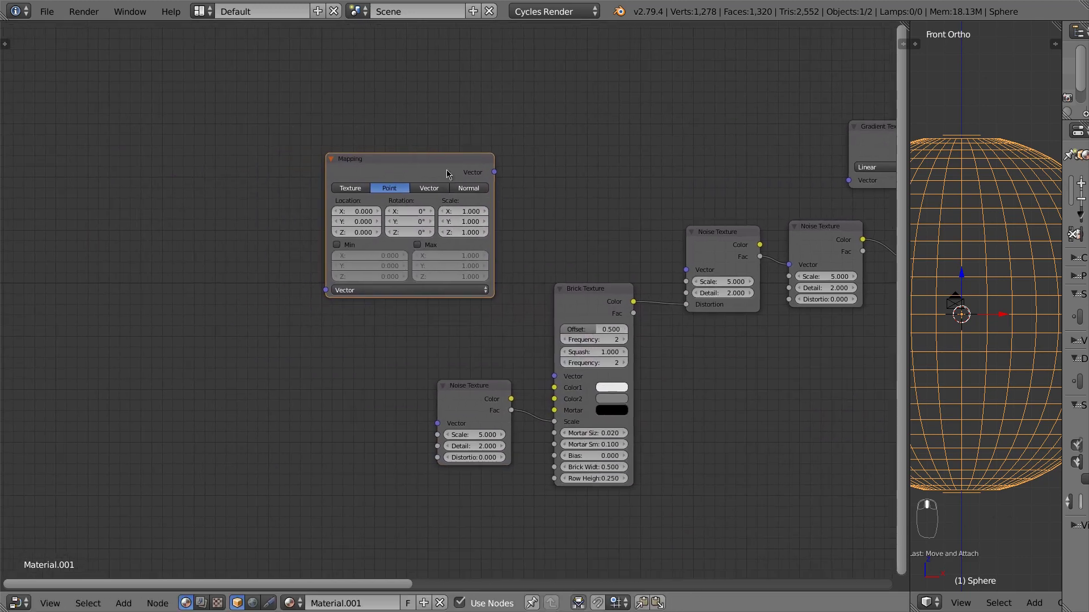
{"action": "left_click_drag", "start_coordinate": [448, 173], "coordinate": [352, 139]}
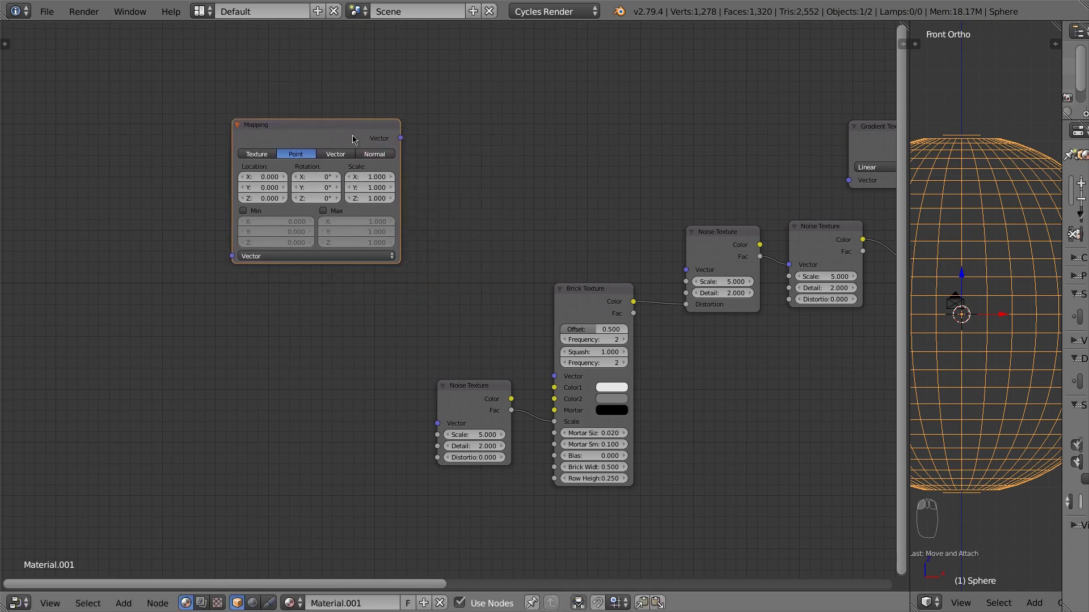
- Duplicate the Mapping node below itself and link the copy's Vector output to the Vector inputs of the lower-left and middle Noise Textures
{"action": "key", "text": "shift+d"}
{"action": "left_click", "coordinate": [345, 320]}
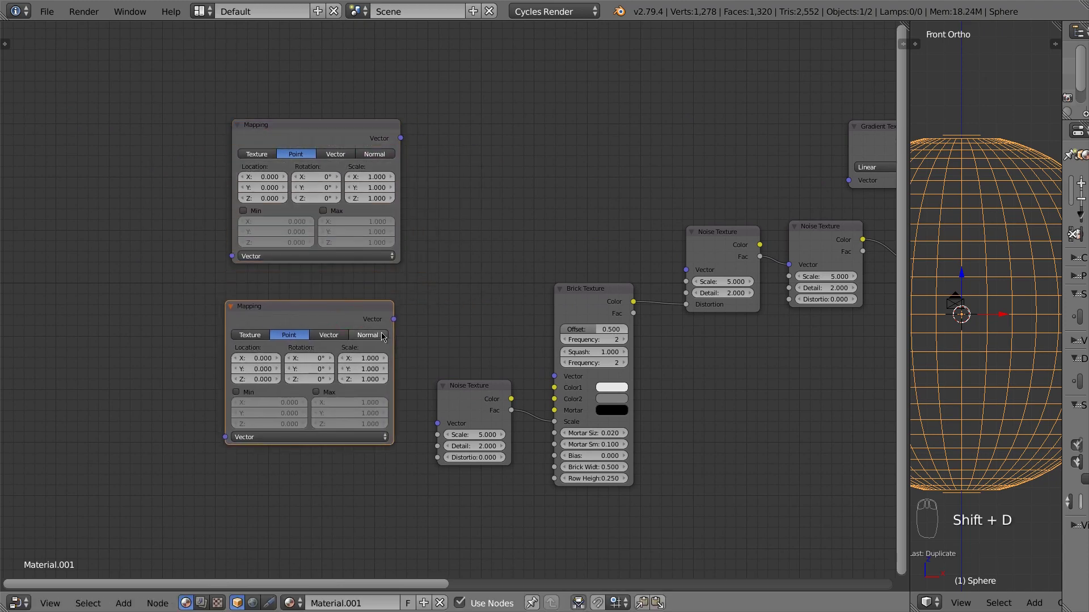
{"action": "left_click_drag", "start_coordinate": [393, 319], "coordinate": [437, 423]}
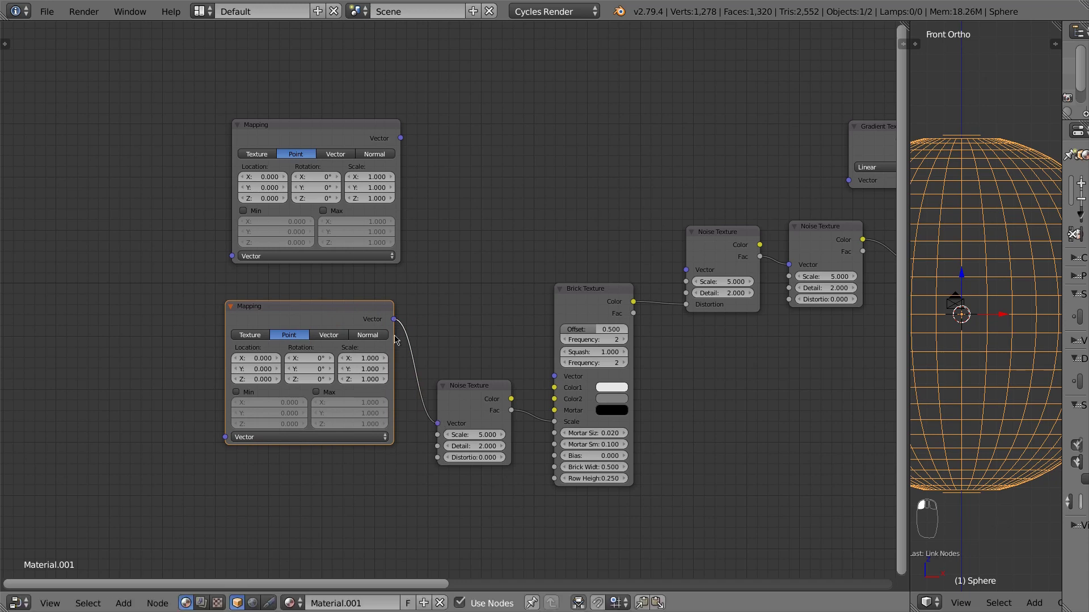
{"action": "left_click_drag", "start_coordinate": [394, 320], "coordinate": [683, 276]}
- Link the upper Mapping node's Vector output to the Gradient Texture's Vector input and align that node above the other Mapping node
{"action": "middle_click_drag", "start_coordinate": [708, 332], "coordinate": [629, 368]}
{"action": "left_click_drag", "start_coordinate": [326, 178], "coordinate": [771, 217]}
{"action": "middle_click_drag", "start_coordinate": [438, 278], "coordinate": [686, 231]}
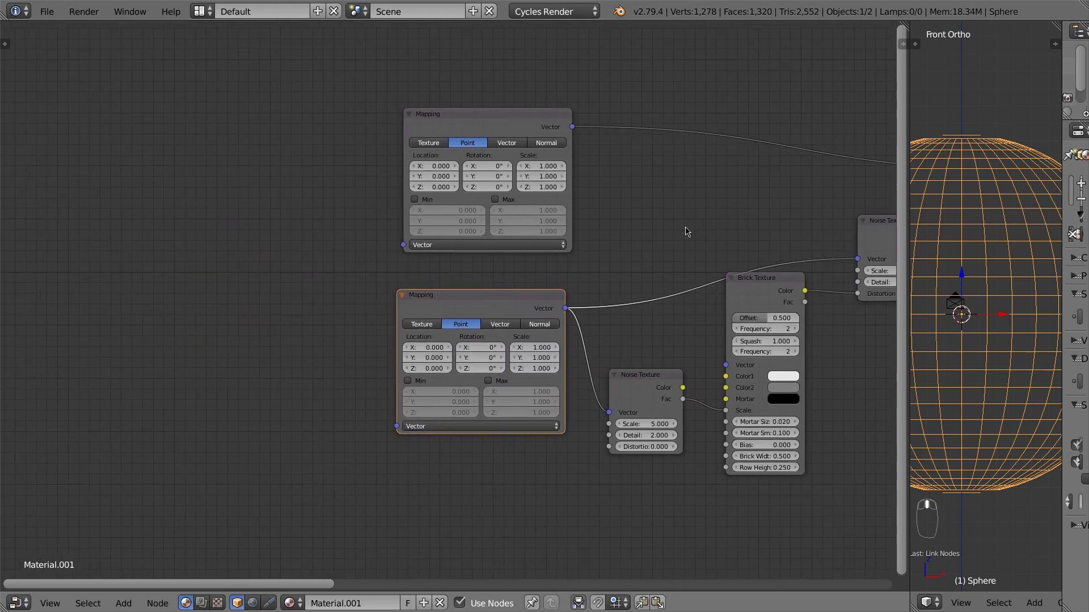
{"action": "left_click_drag", "start_coordinate": [483, 126], "coordinate": [476, 135]}
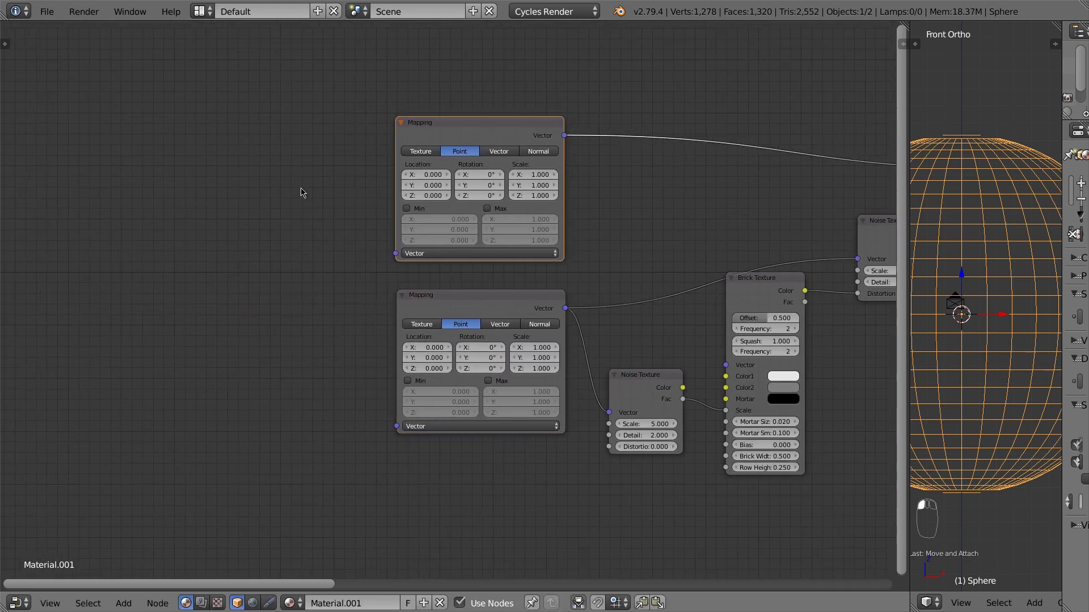
- Add a Texture Coordinate node to the left of the two Mapping nodes
{"action": "key", "text": "shift+a"}
{"action": "mouse_move", "coordinate": [302, 192]}
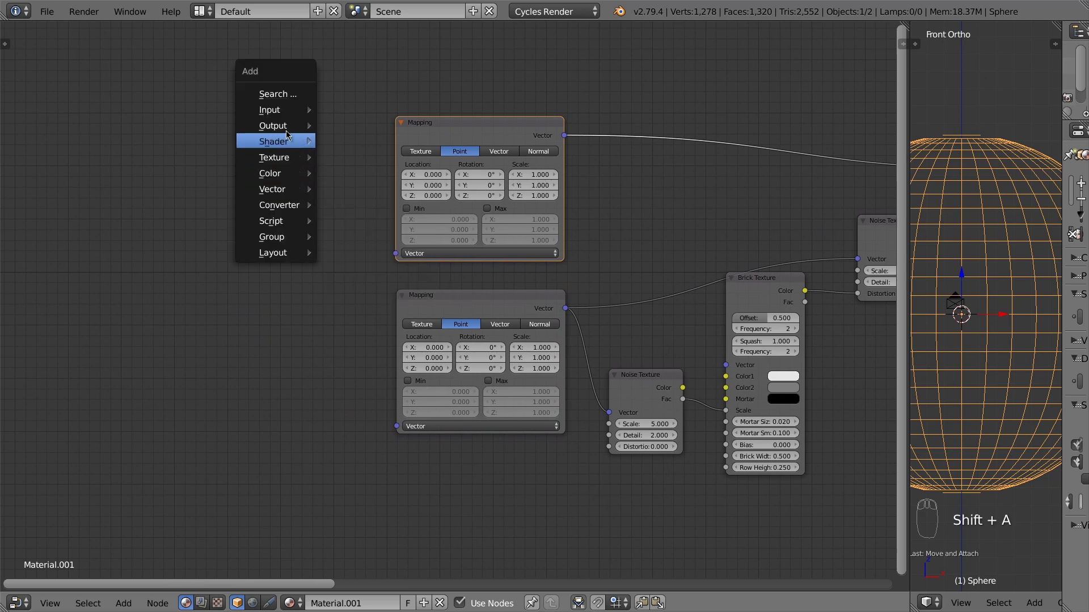
{"action": "mouse_move", "coordinate": [291, 111]}
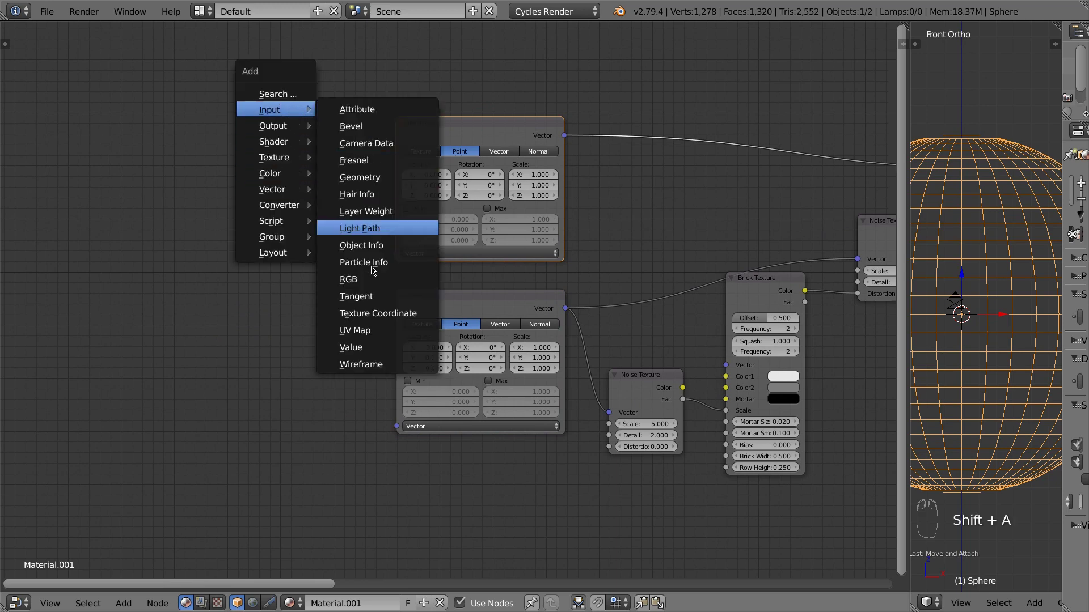
{"action": "left_click", "coordinate": [362, 313]}
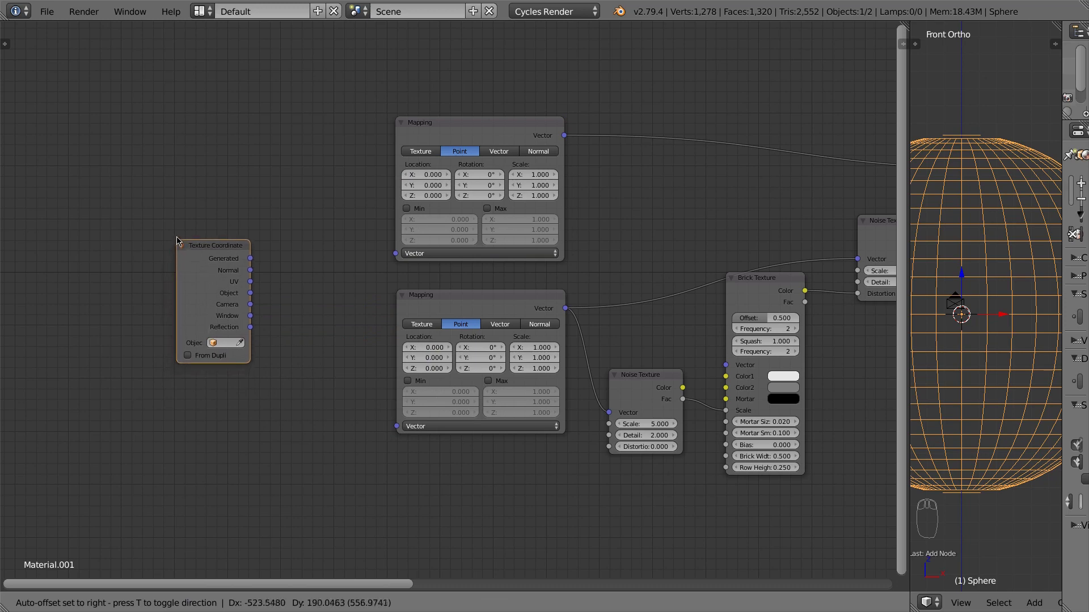
{"action": "left_click", "coordinate": [176, 231]}
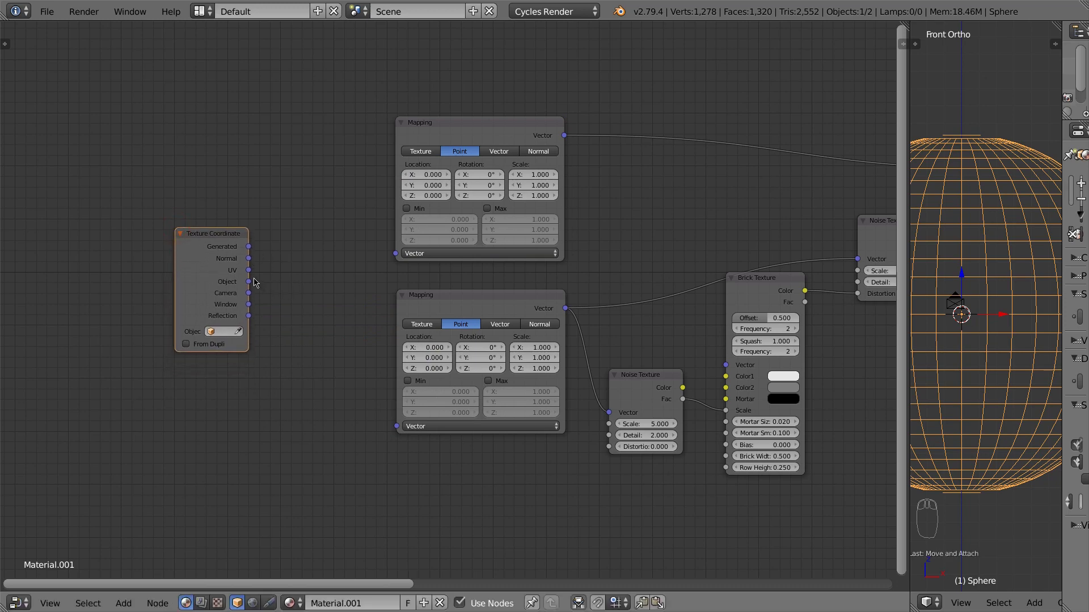
- Link the Texture Coordinate node's Object output to the Vector inputs of both Mapping nodes and move the node closer to them
{"action": "left_click_drag", "start_coordinate": [249, 282], "coordinate": [396, 254]}
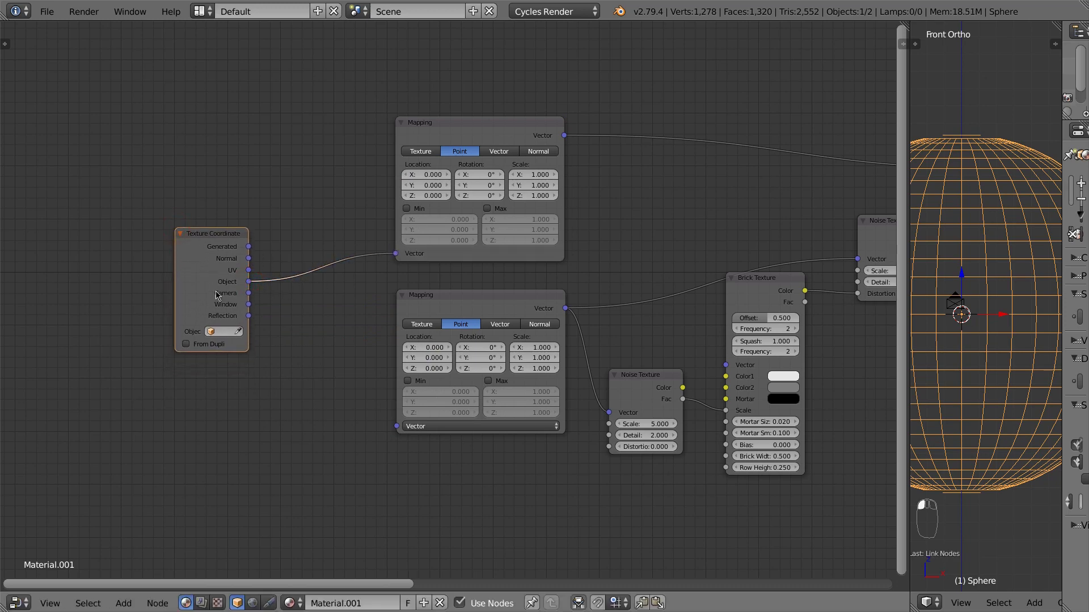
{"action": "left_click_drag", "start_coordinate": [250, 282], "coordinate": [396, 426]}
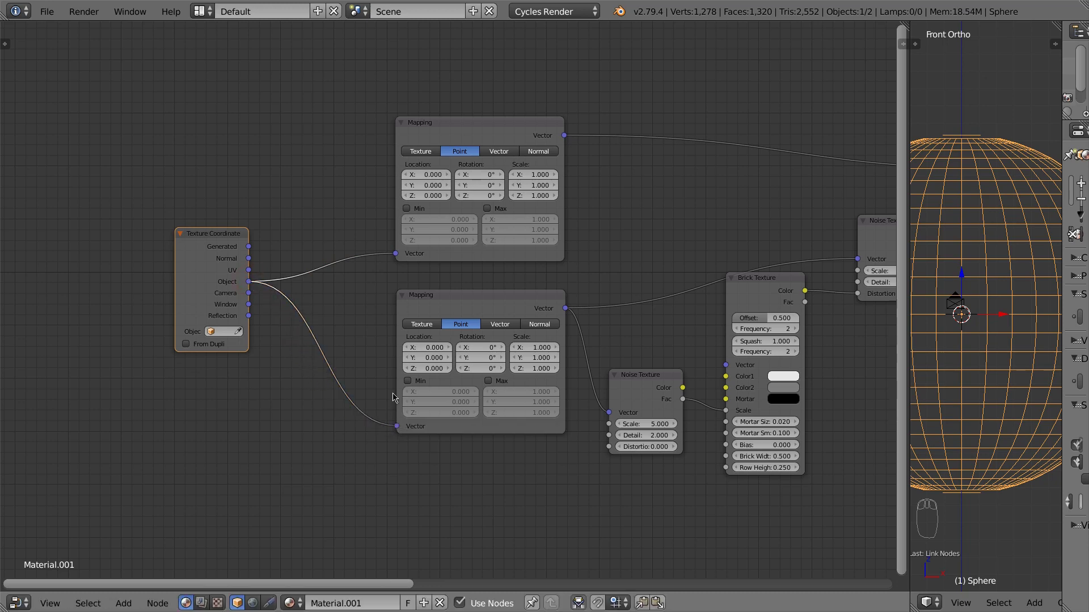
{"action": "left_click_drag", "start_coordinate": [206, 274], "coordinate": [302, 302]}
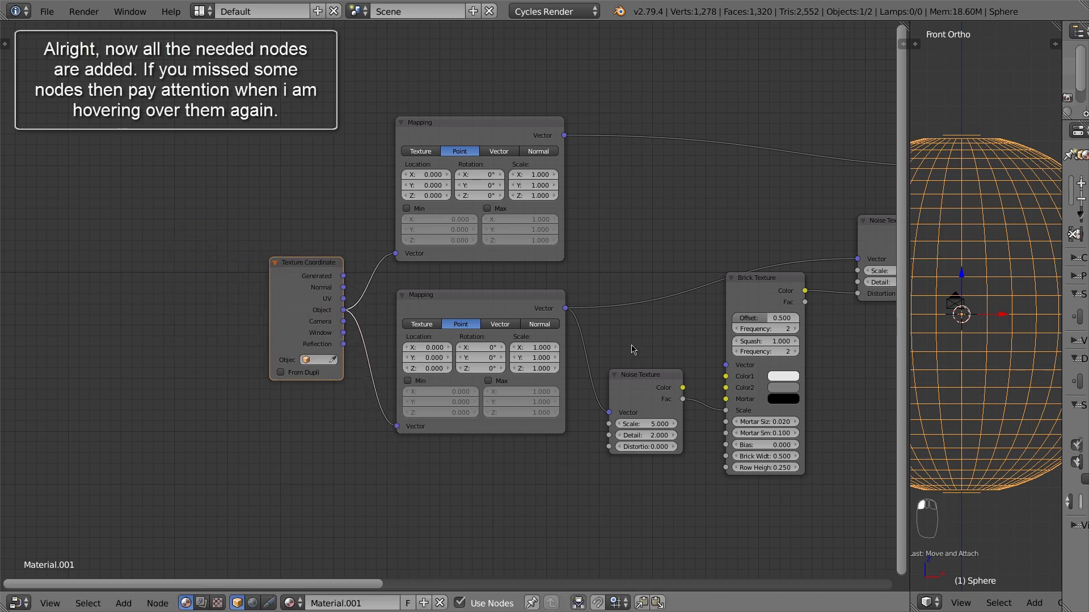
- Review the full node chain from Texture Coordinate to Material Output, checking each node and its links
{"action": "scroll", "coordinate": [707, 347], "scroll_direction": "down", "scroll_amount": 1}
{"action": "middle_click_drag", "start_coordinate": [829, 365], "coordinate": [437, 377]}
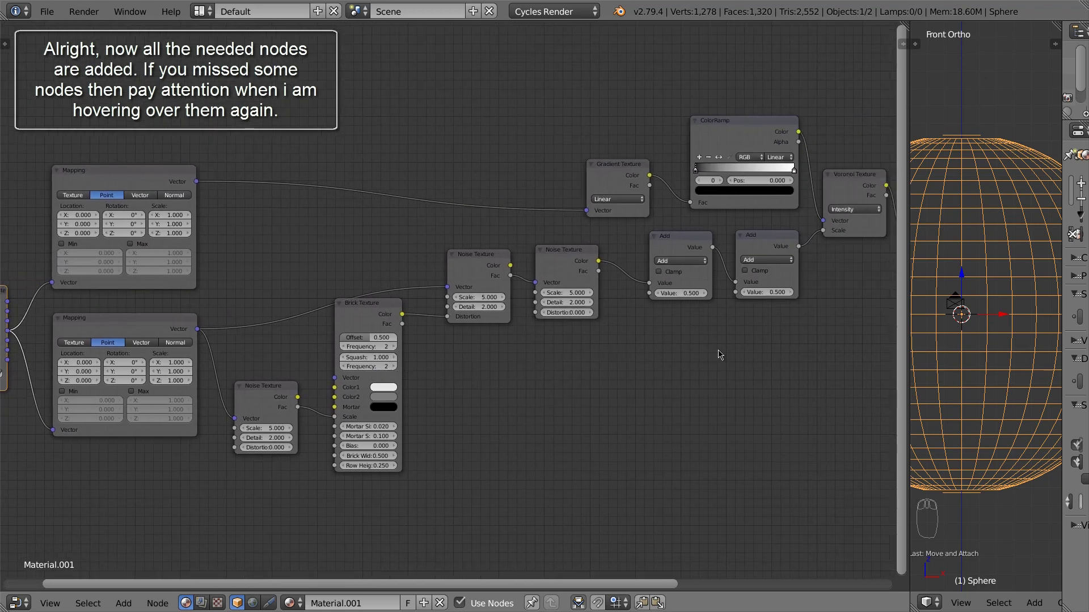
{"action": "scroll", "coordinate": [719, 355], "scroll_direction": "up", "scroll_amount": 1}
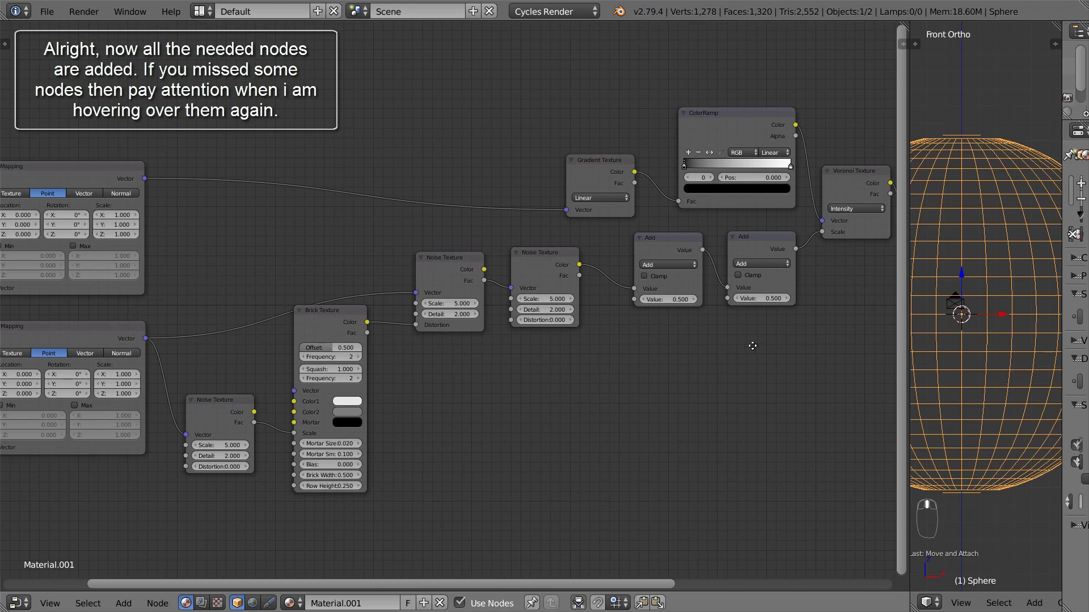
{"action": "middle_click_drag", "start_coordinate": [752, 346], "coordinate": [306, 433]}
{"action": "scroll", "coordinate": [702, 372], "scroll_direction": "up", "scroll_amount": 1}
{"action": "scroll", "coordinate": [702, 376], "scroll_direction": "up", "scroll_amount": 1}
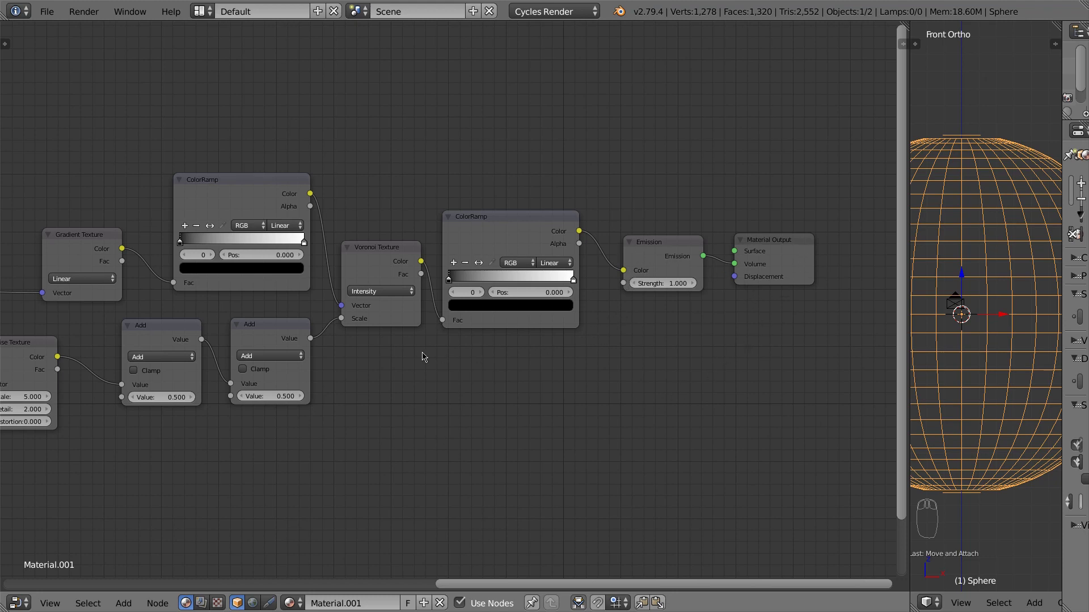
{"action": "middle_click_drag", "start_coordinate": [372, 358], "coordinate": [476, 353]}
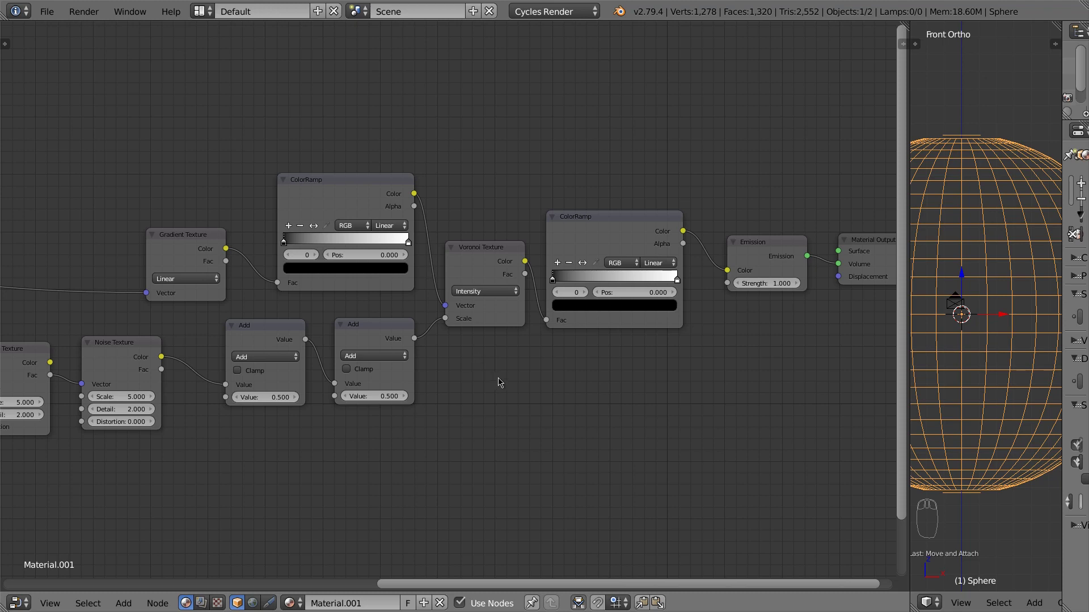
{"action": "middle_click_drag", "start_coordinate": [500, 379], "coordinate": [709, 379]}
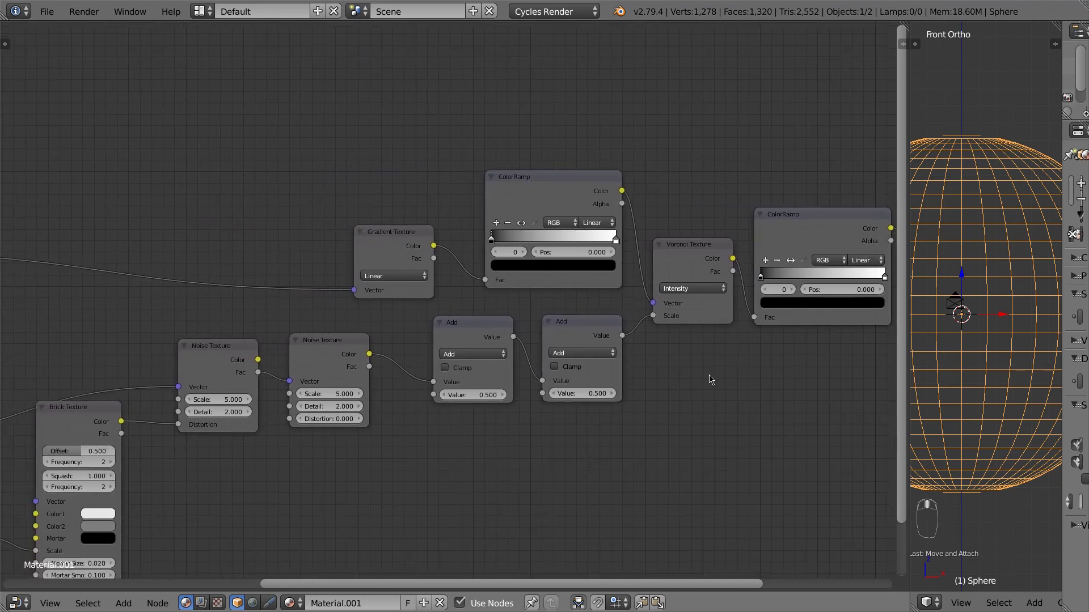
{"action": "middle_click_drag", "start_coordinate": [245, 466], "coordinate": [731, 376]}
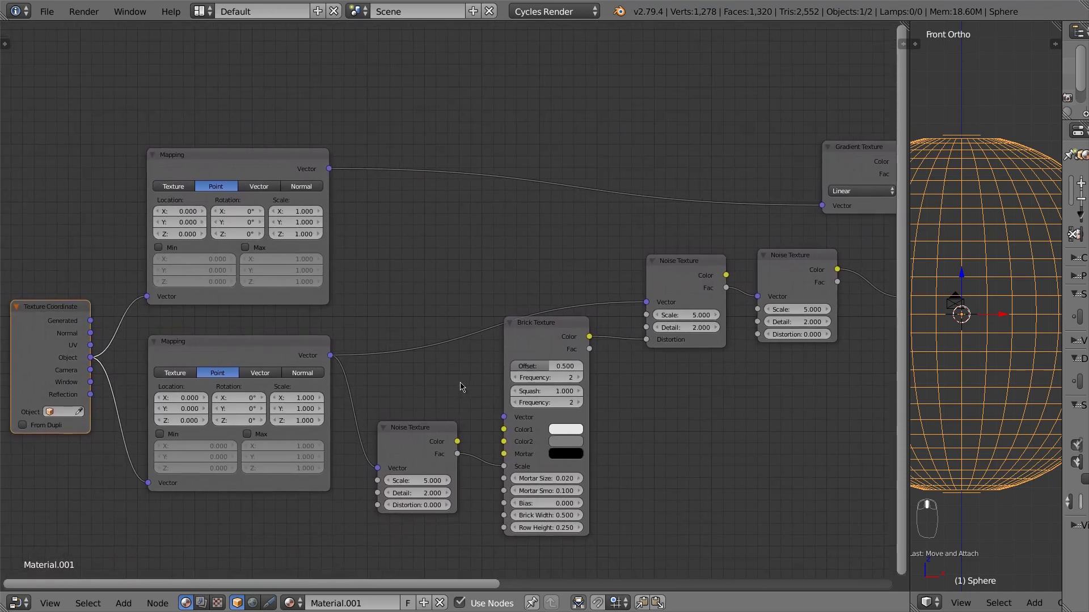
{"action": "middle_click_drag", "start_coordinate": [461, 384], "coordinate": [392, 370]}
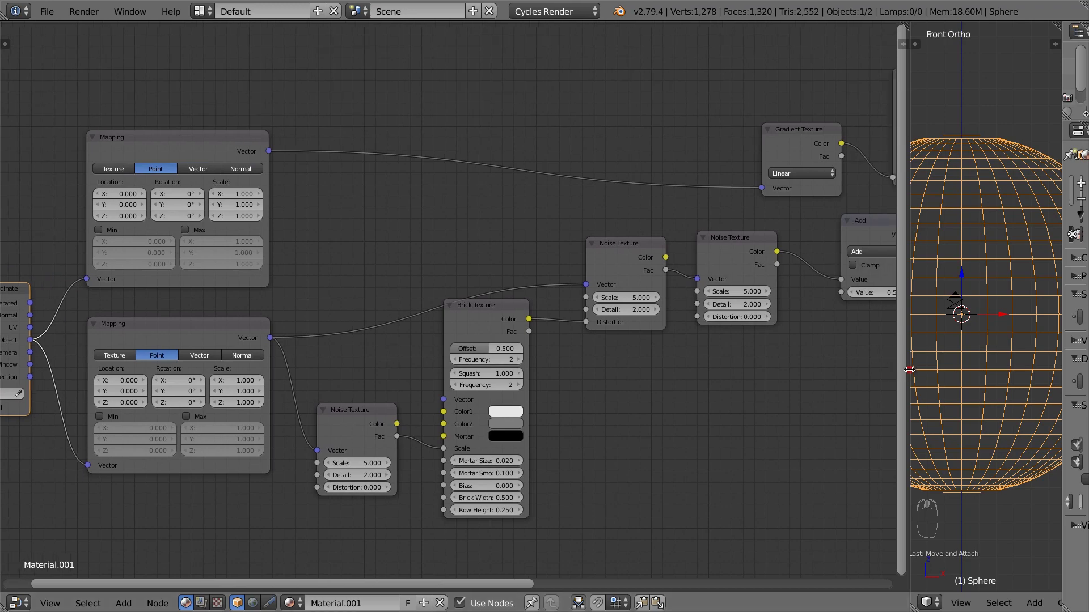
- Look through the camera in a widened 3D viewport and set a render border around the camera frame
{"action": "left_click_drag", "start_coordinate": [903, 370], "coordinate": [652, 371]}
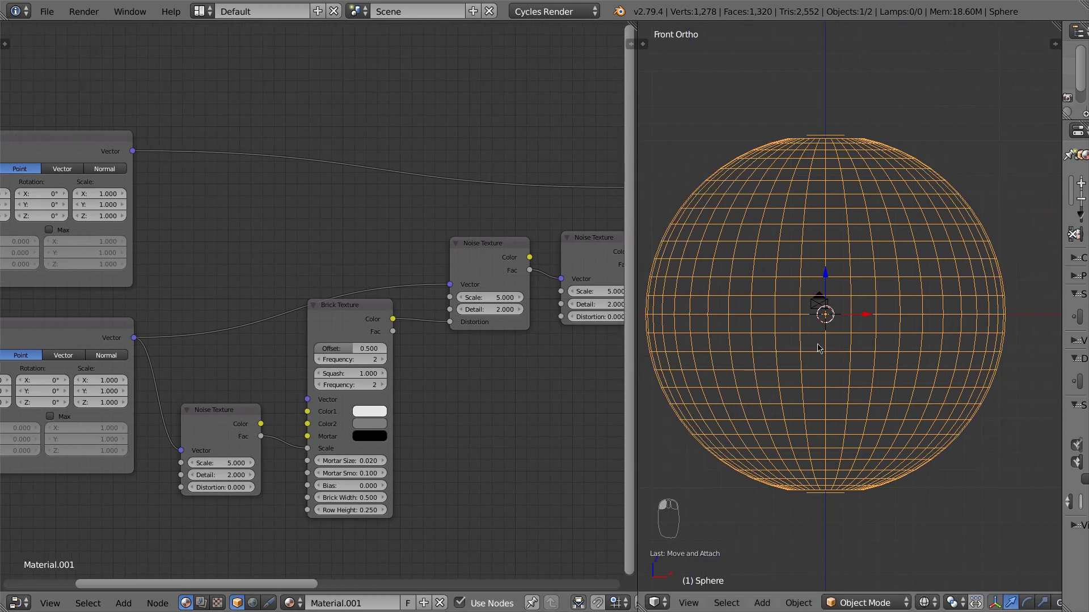
{"action": "key", "text": "KP_0"}
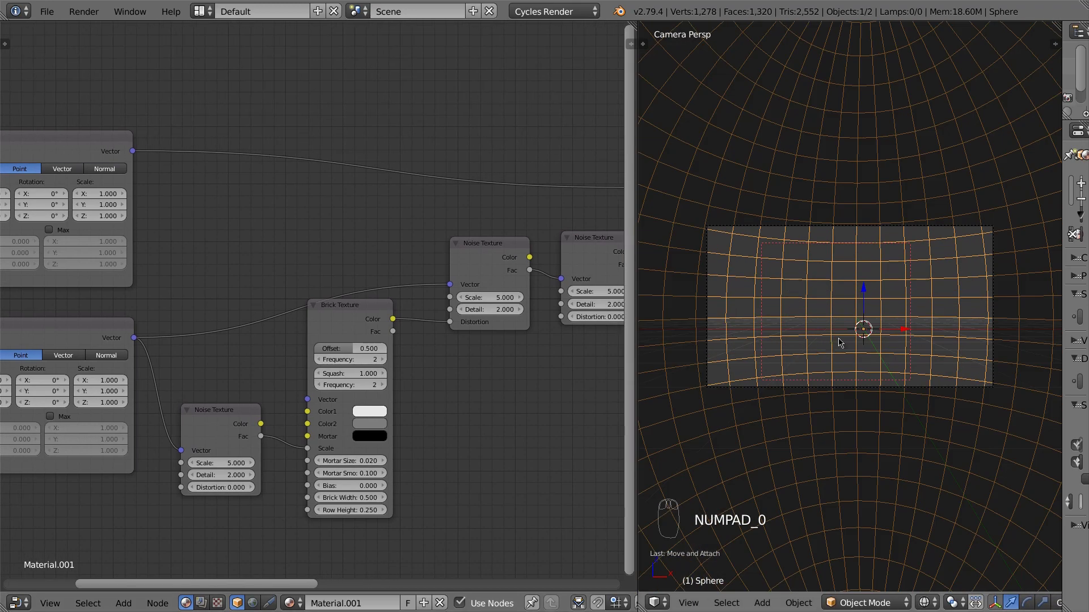
{"action": "scroll", "coordinate": [840, 343], "scroll_direction": "down", "scroll_amount": 5}
{"action": "key", "text": "shift+b"}
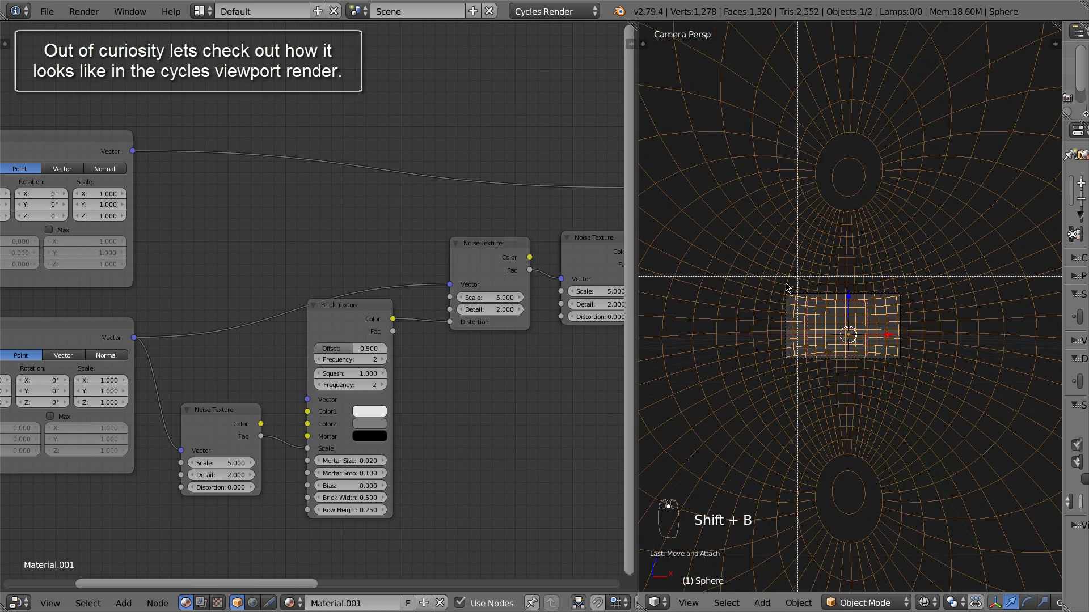
{"action": "left_click_drag", "start_coordinate": [786, 287], "coordinate": [910, 369]}
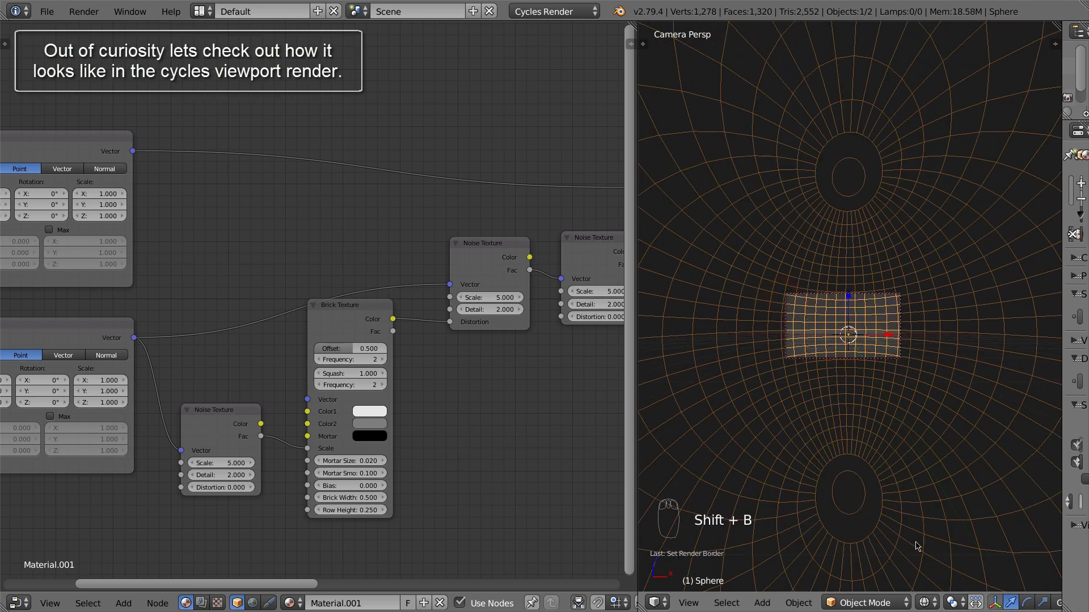
- Preview the sphere's material through the camera with Rendered viewport shading
{"action": "left_click", "coordinate": [926, 603]}
{"action": "left_click", "coordinate": [952, 506]}
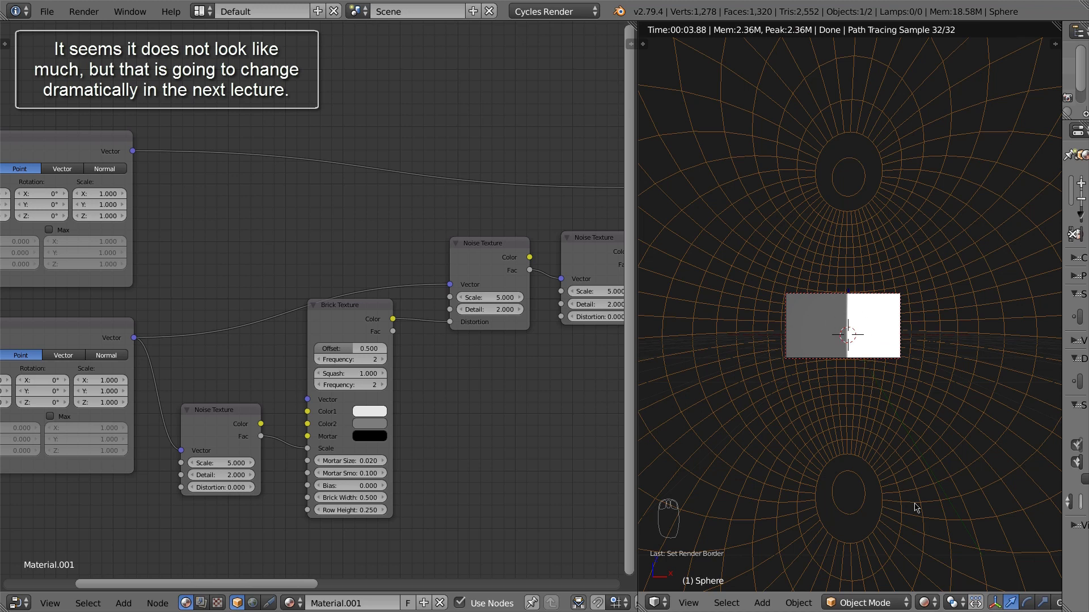
{"action": "scroll", "coordinate": [852, 363], "scroll_direction": "up", "scroll_amount": 1}
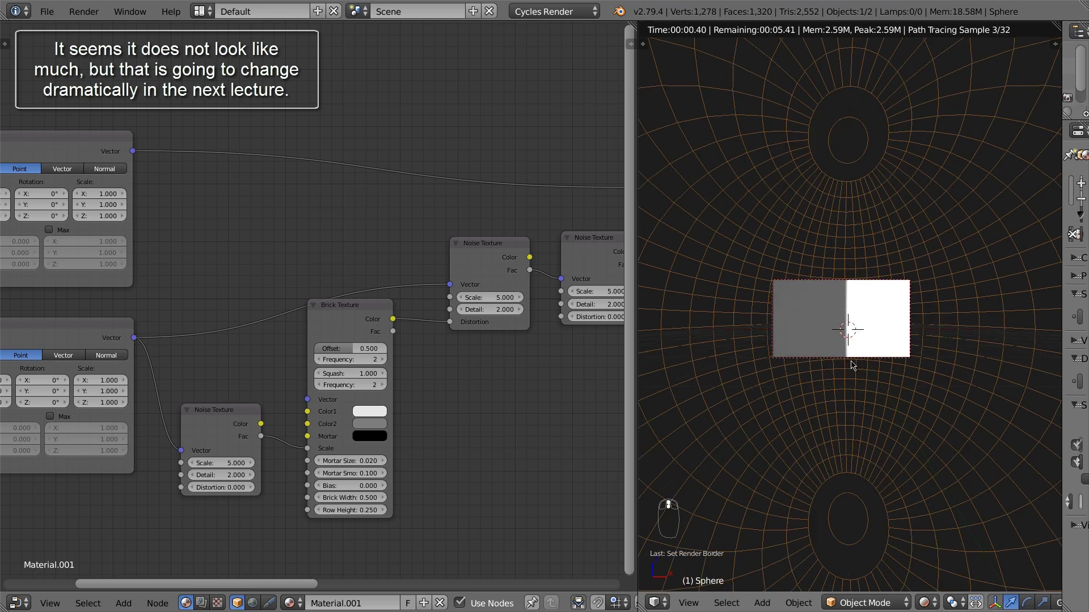
{"action": "scroll", "coordinate": [852, 363], "scroll_direction": "down", "scroll_amount": 1}
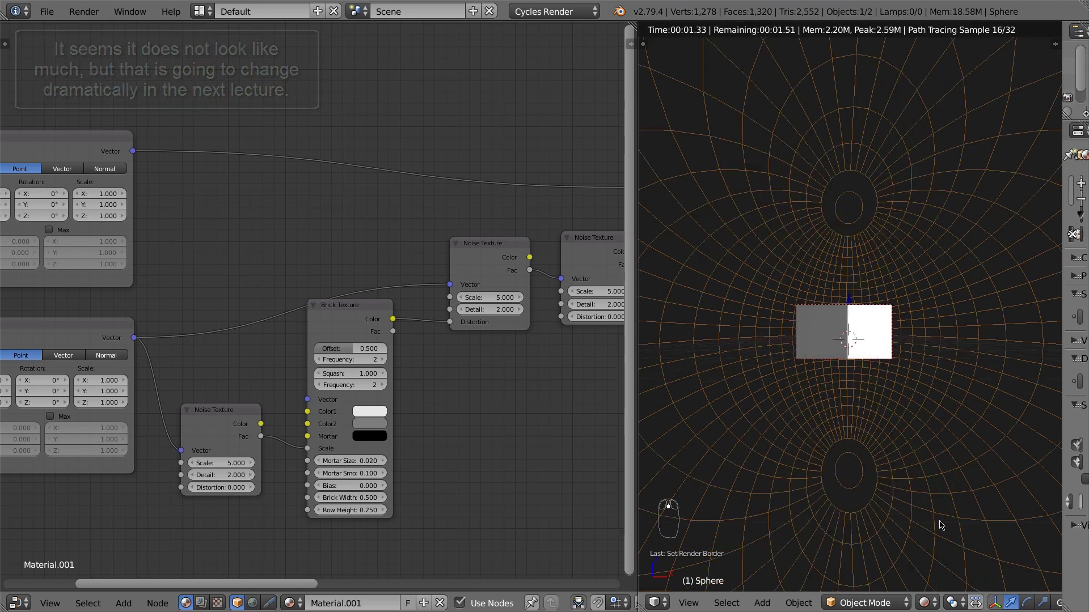
- Switch the 3D viewport to Solid shading and enlarge the node editor to show most of the node tree
{"action": "left_click", "coordinate": [935, 603]}
{"action": "left_click", "coordinate": [946, 553]}
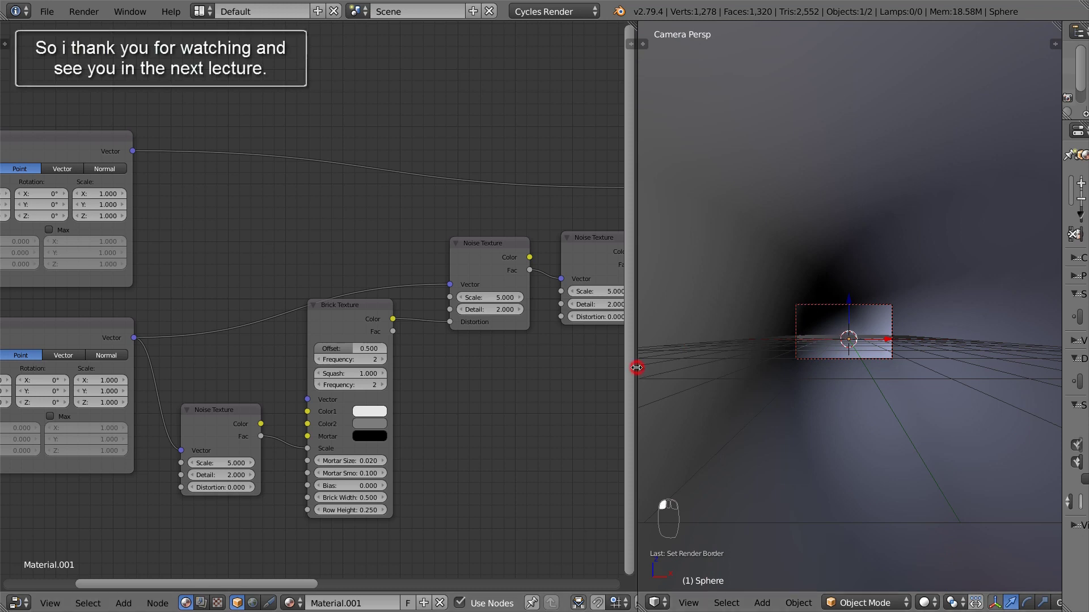
{"action": "left_click_drag", "start_coordinate": [636, 372], "coordinate": [978, 384]}
{"action": "scroll", "coordinate": [907, 384], "scroll_direction": "down", "scroll_amount": 3}
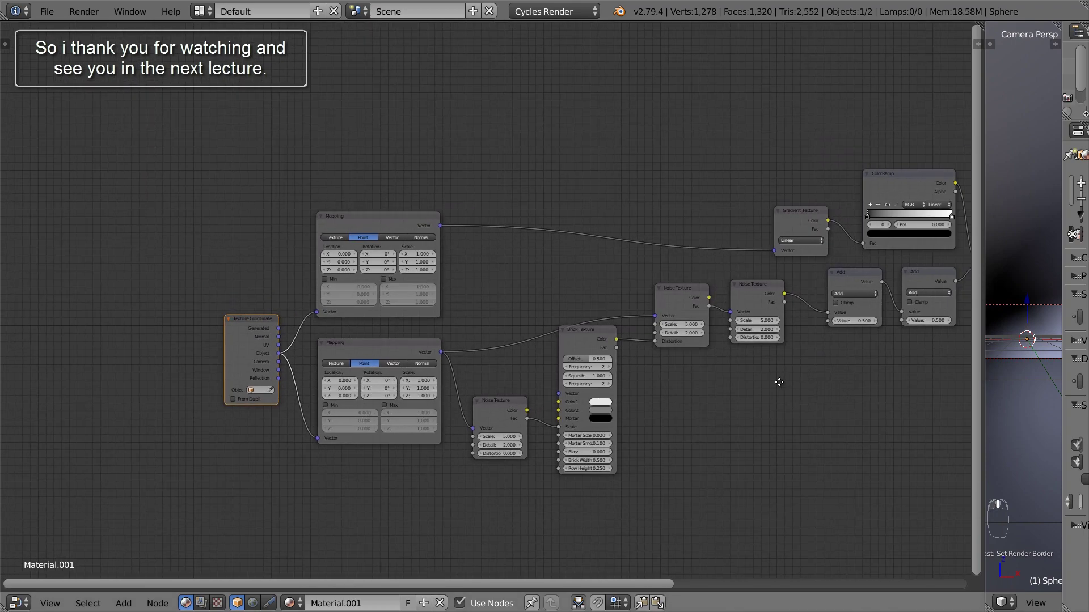
{"action": "middle_click_drag", "start_coordinate": [777, 381], "coordinate": [579, 403]}
{"action": "scroll", "coordinate": [615, 401], "scroll_direction": "down", "scroll_amount": 1}
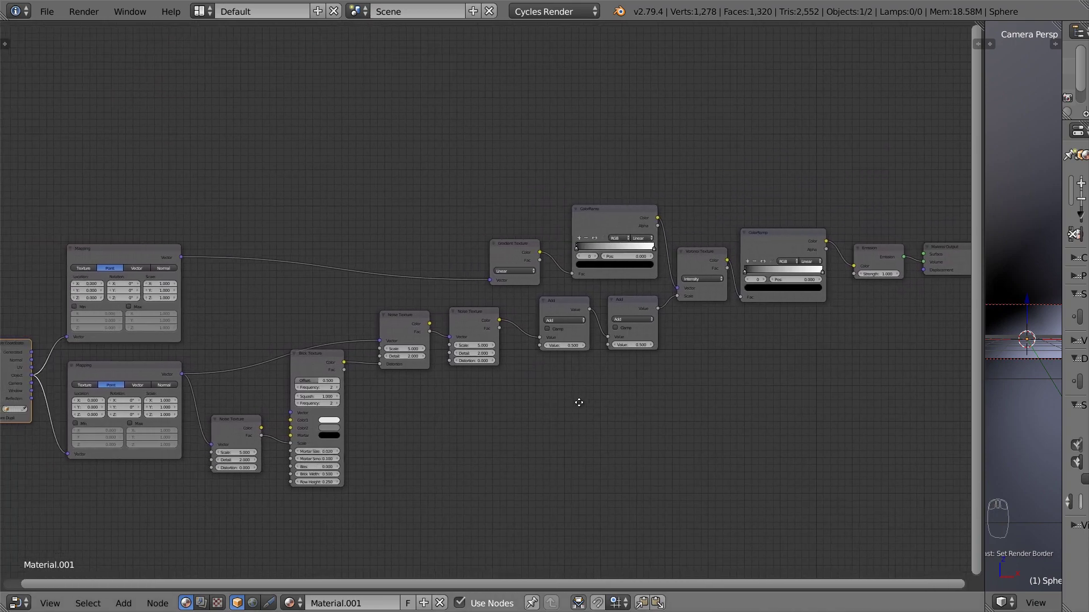